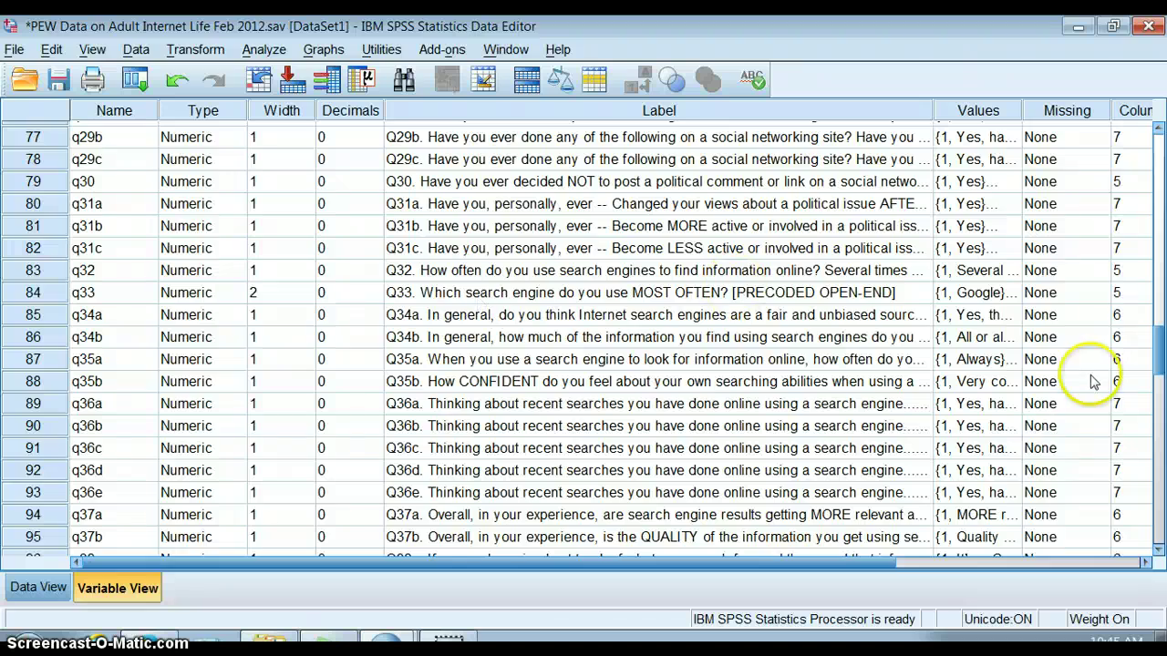
Step: Scroll up in Variable View and select the q2 books-read variable
drag(1155, 359, 1076, 169)
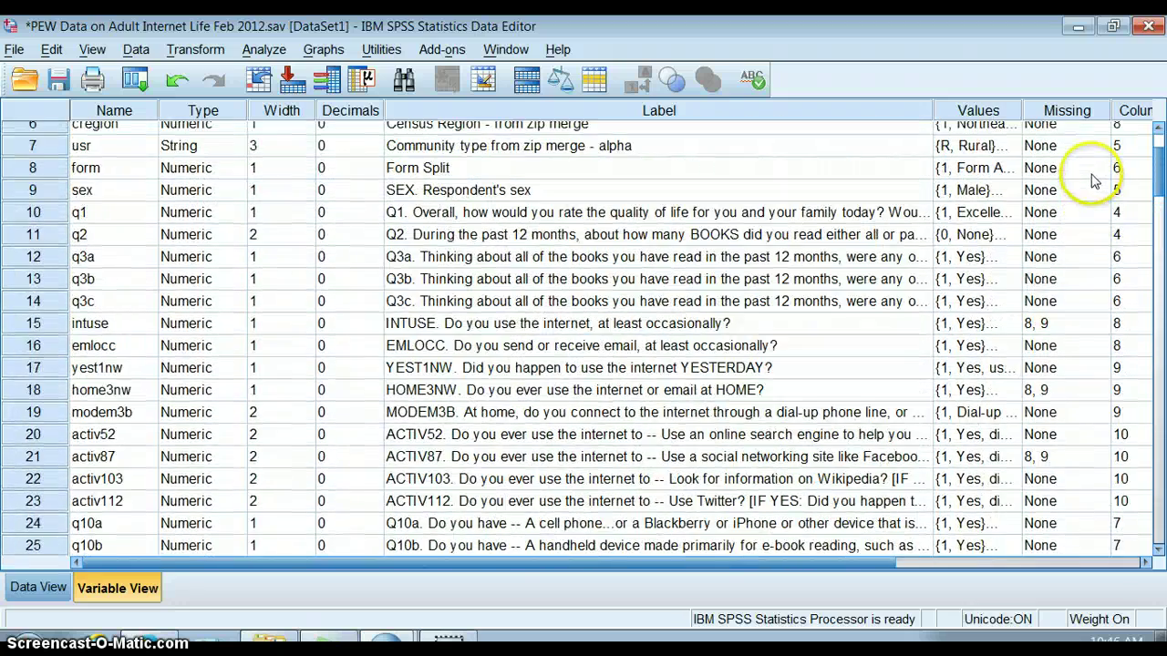
click(597, 244)
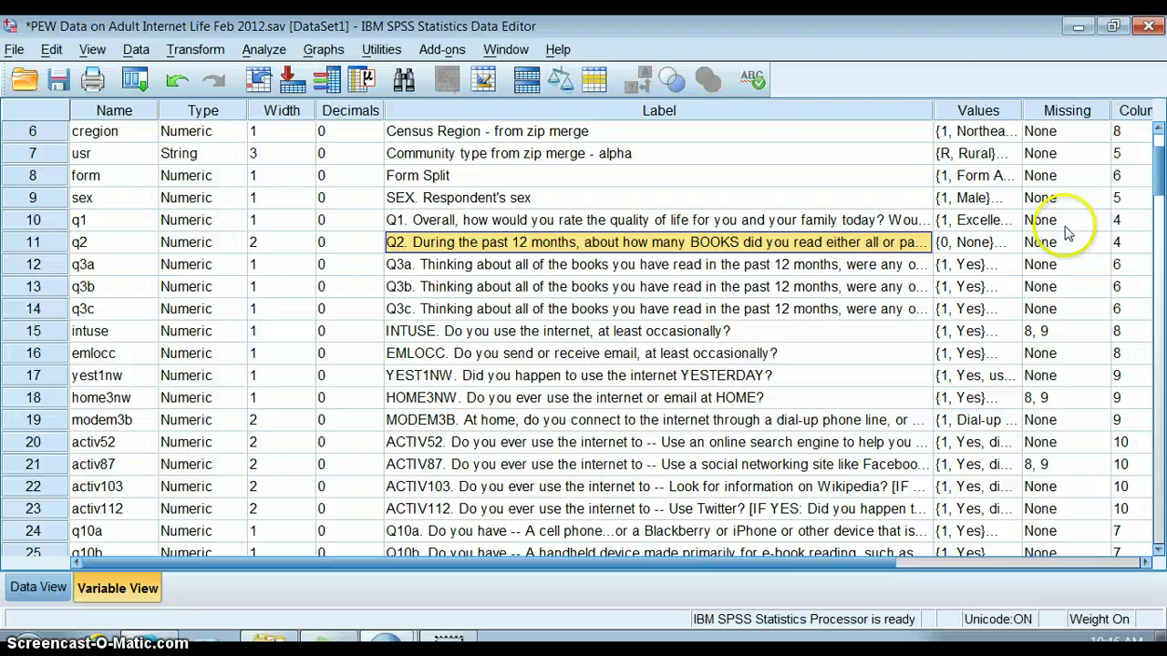
Step: View q2's value labels, then cancel the dialog without changes
click(1008, 246)
click(1009, 243)
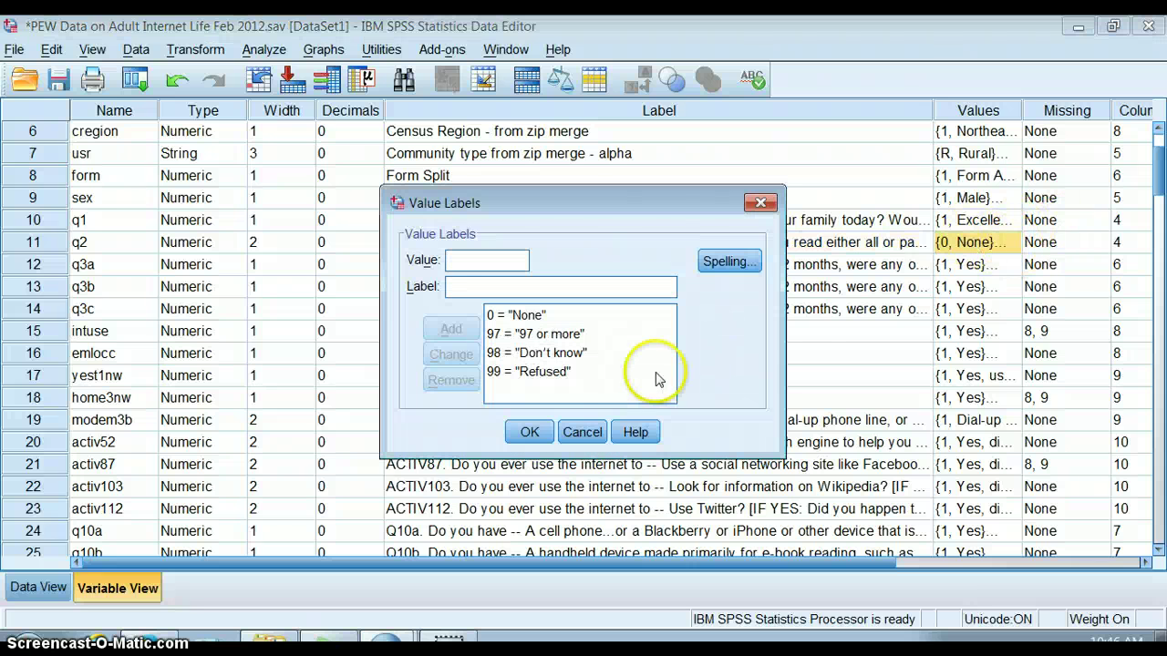
click(588, 429)
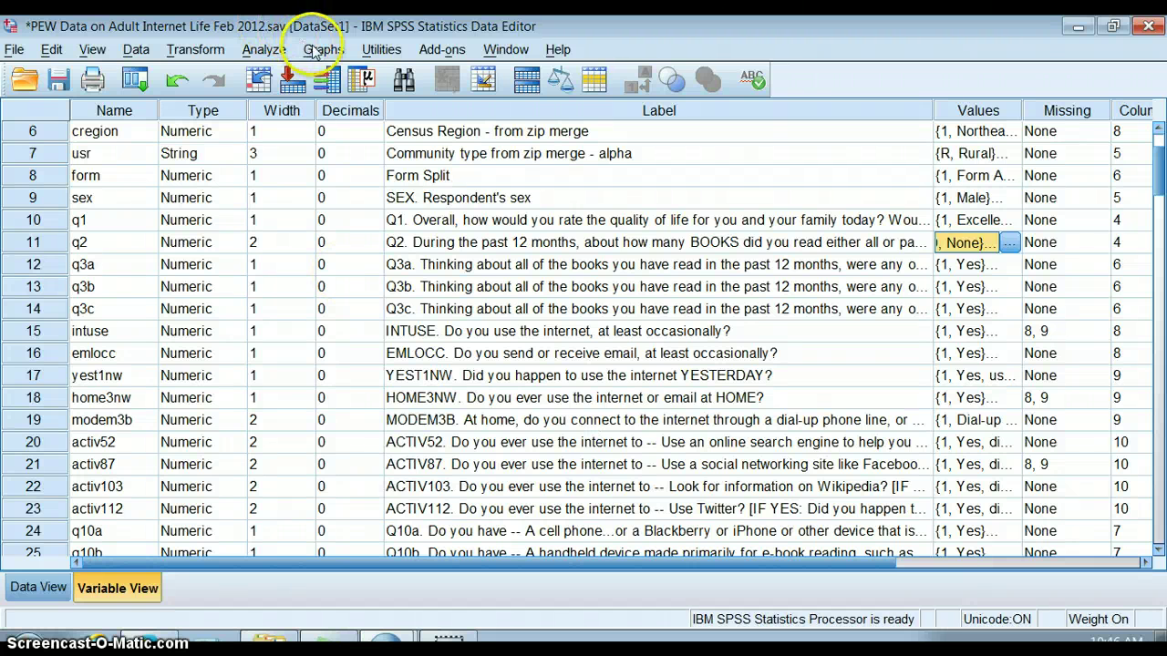
Step: Run Frequencies on Q2, giving 5425 valid and 1147 missing, with 23.0% reading no books
click(258, 51)
mouse_move(383, 96)
click(483, 98)
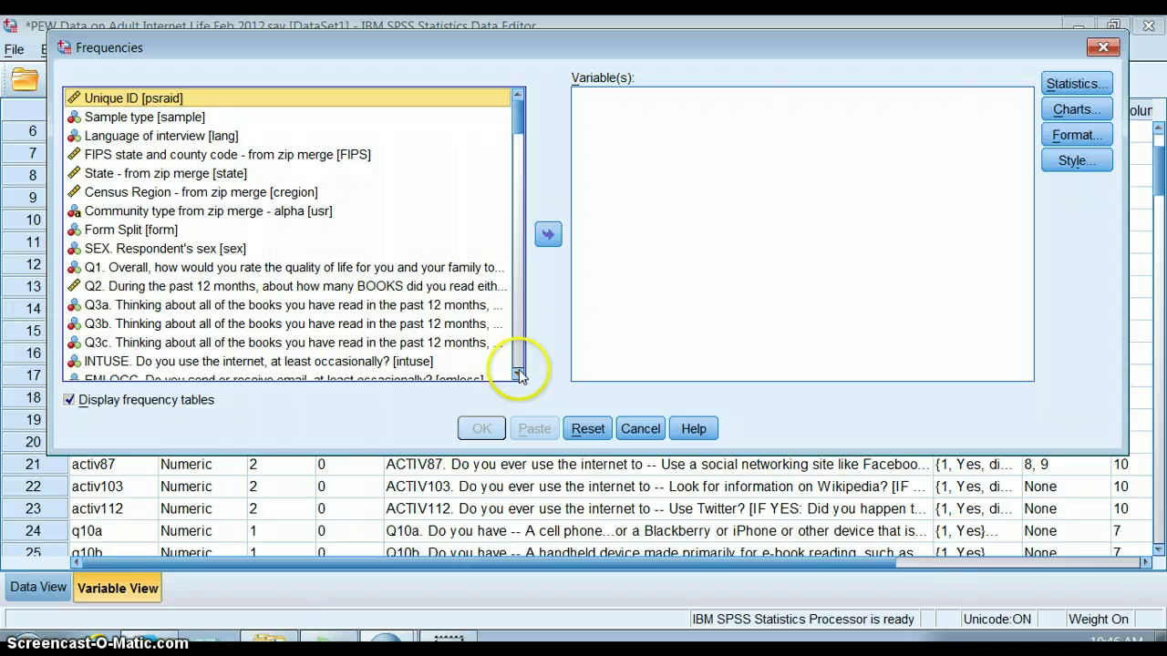
click(337, 287)
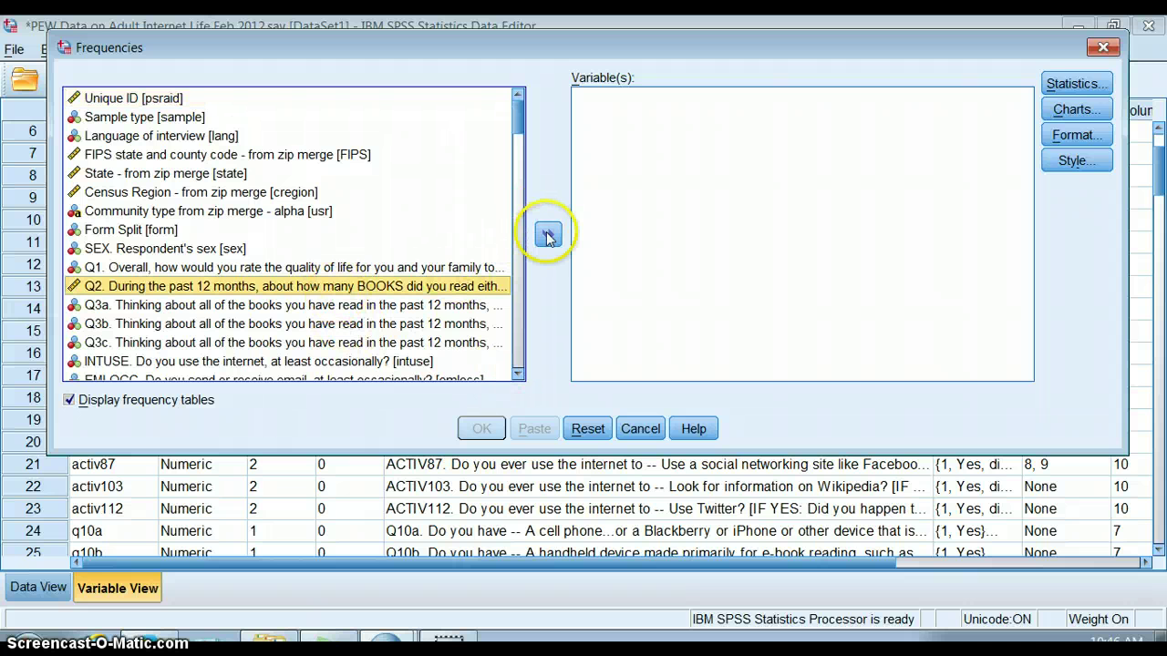
click(548, 235)
click(481, 428)
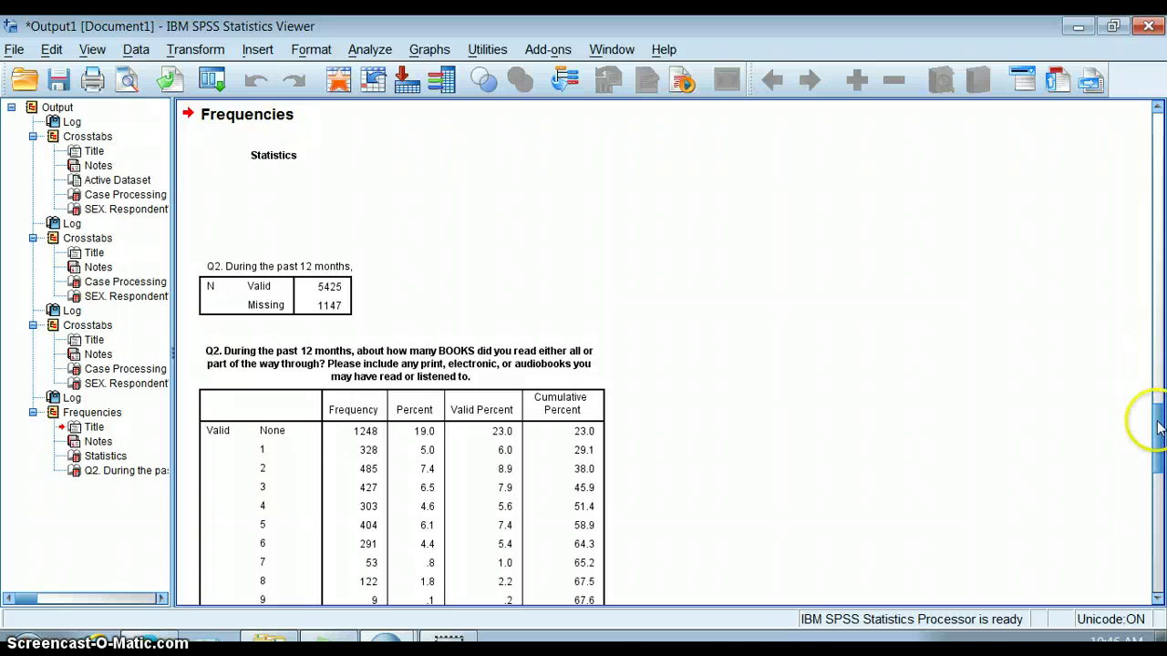
drag(1157, 426, 1157, 441)
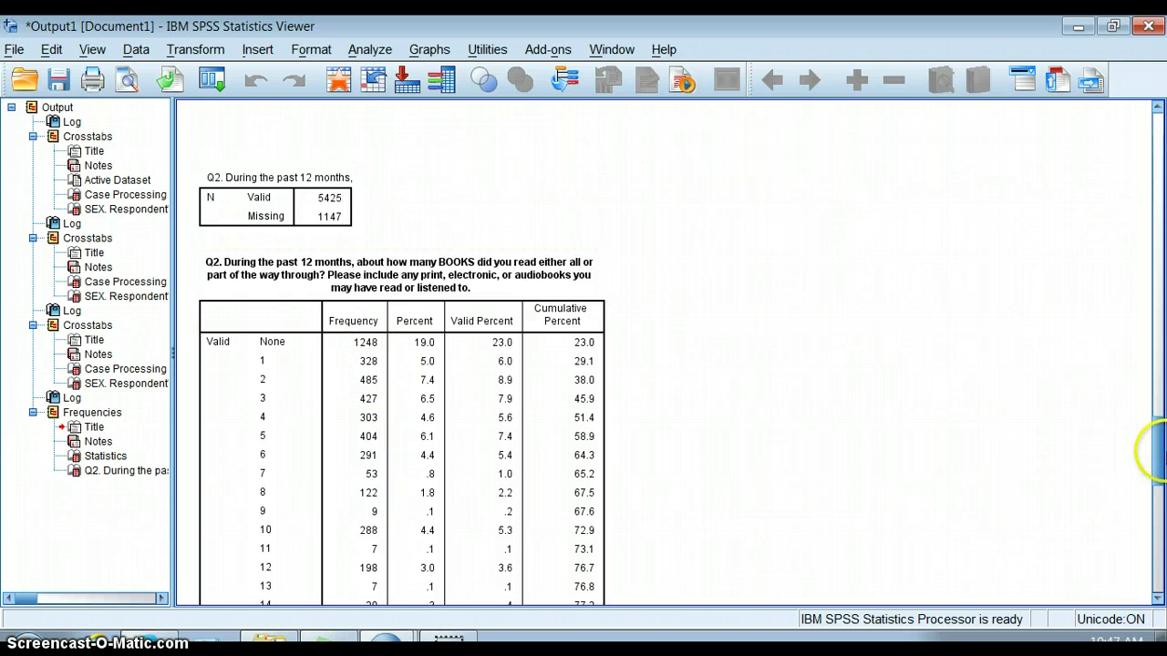
drag(1161, 447, 1159, 478)
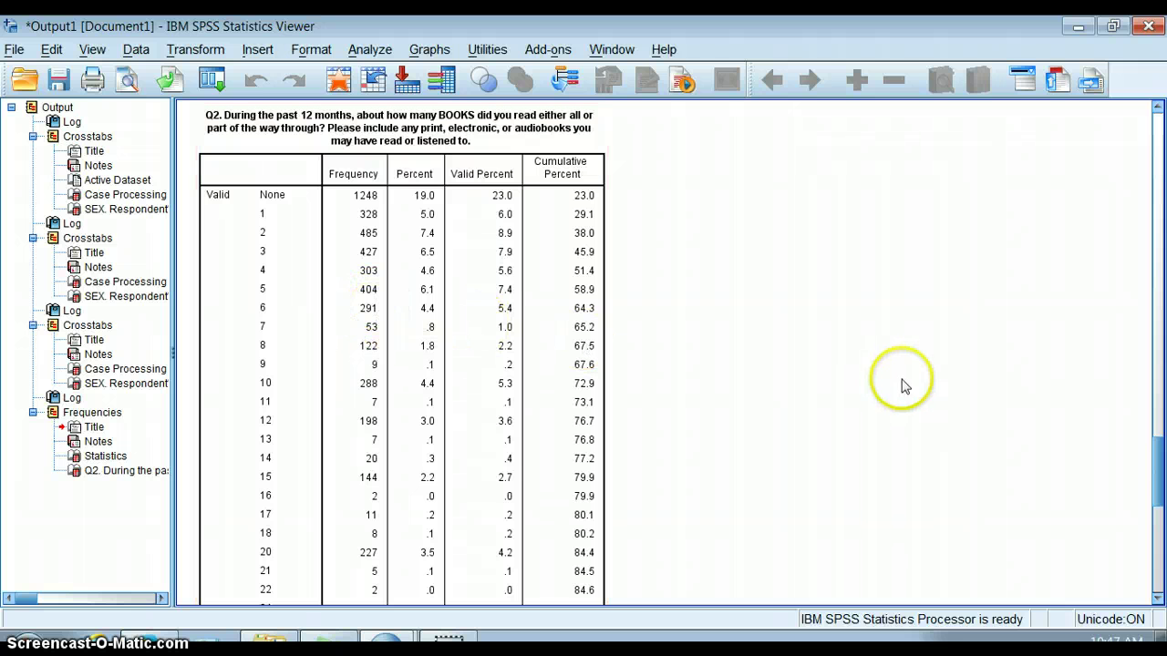
drag(1162, 476, 1162, 502)
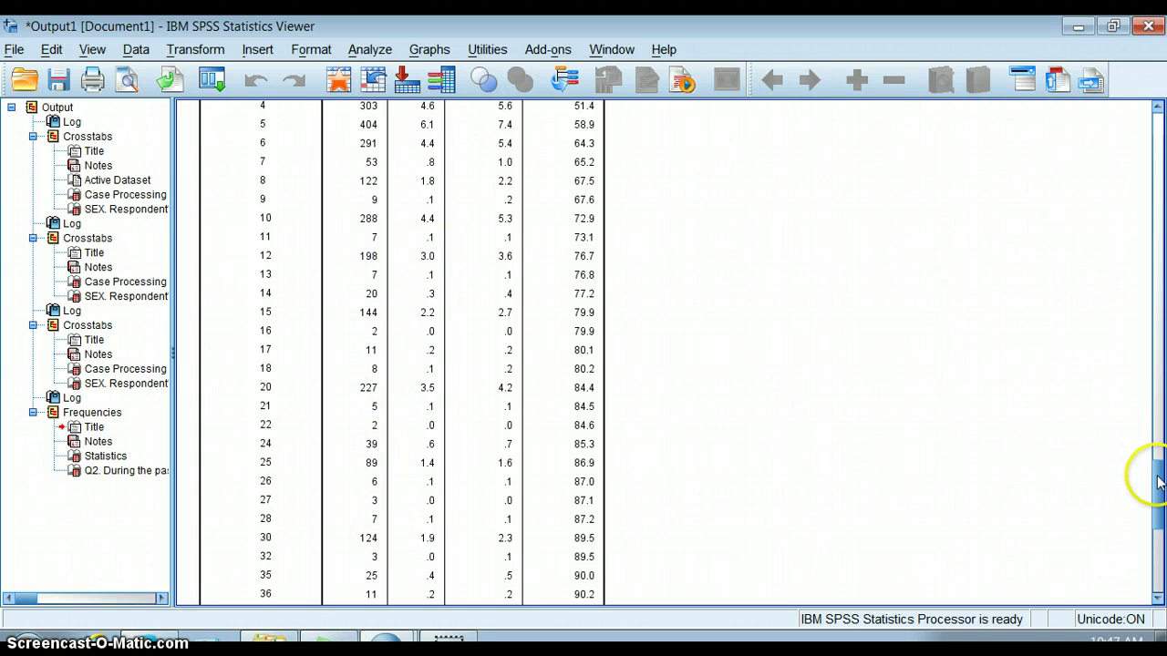
drag(1155, 479, 1149, 545)
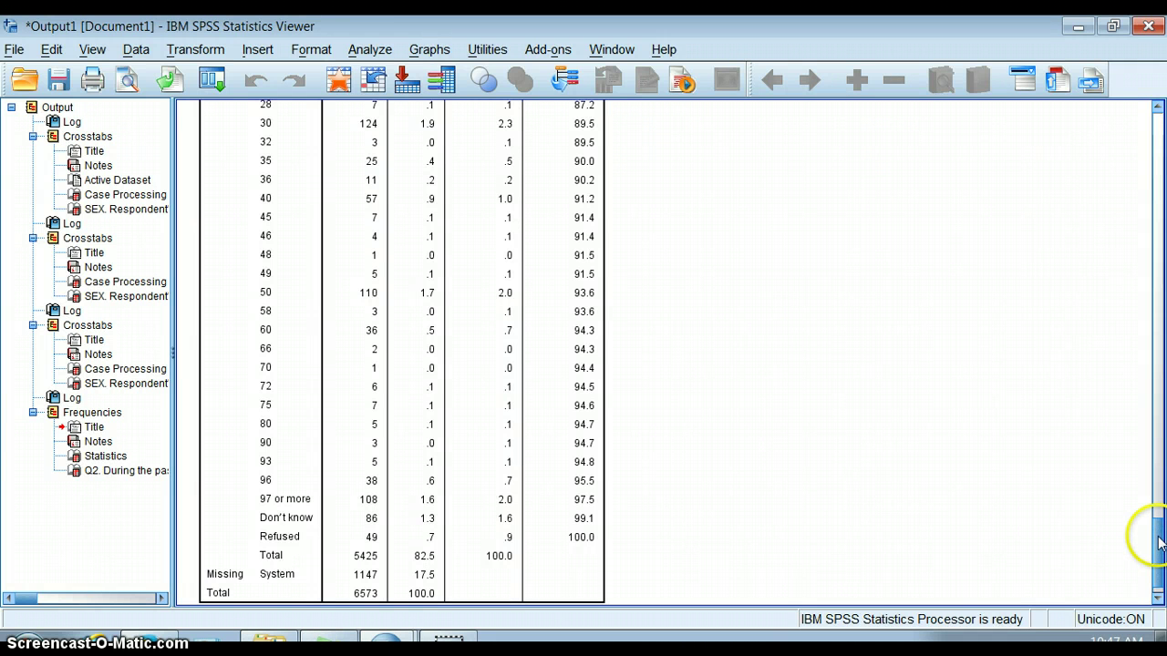
drag(1159, 543, 1146, 456)
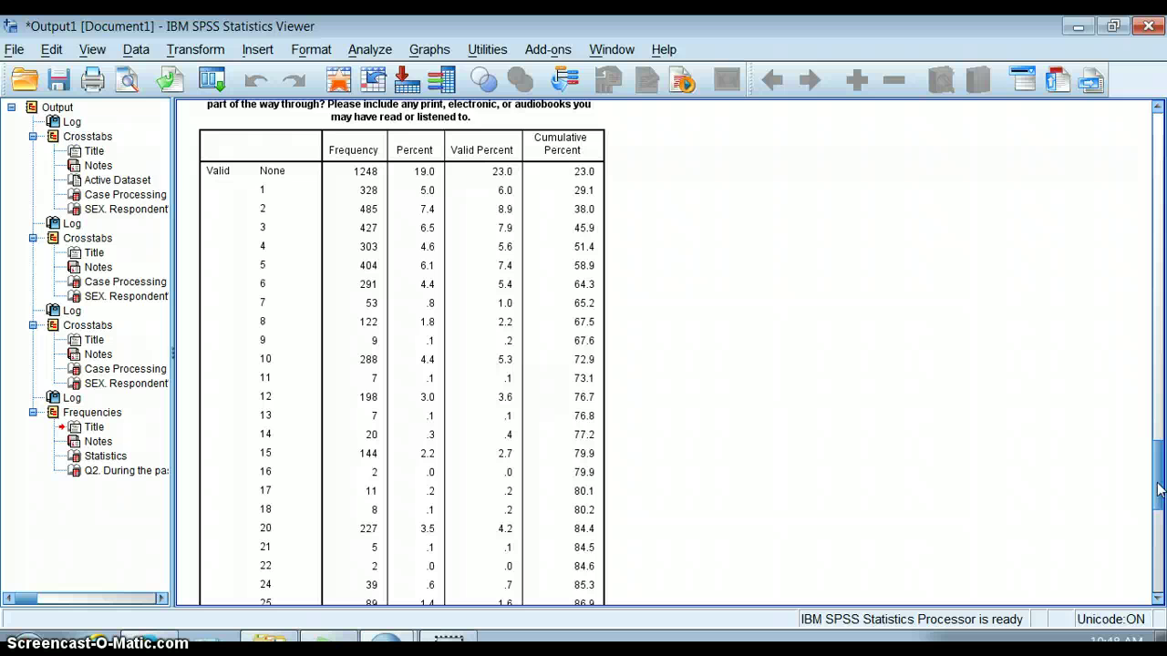
drag(1159, 490, 1162, 545)
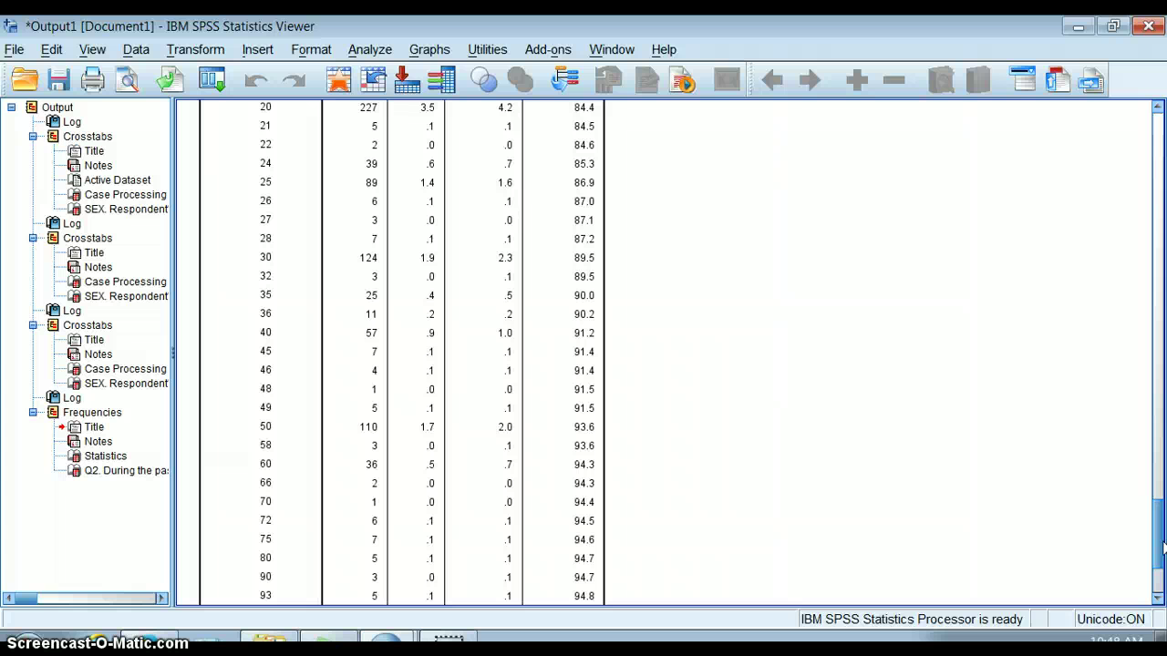
click(1160, 546)
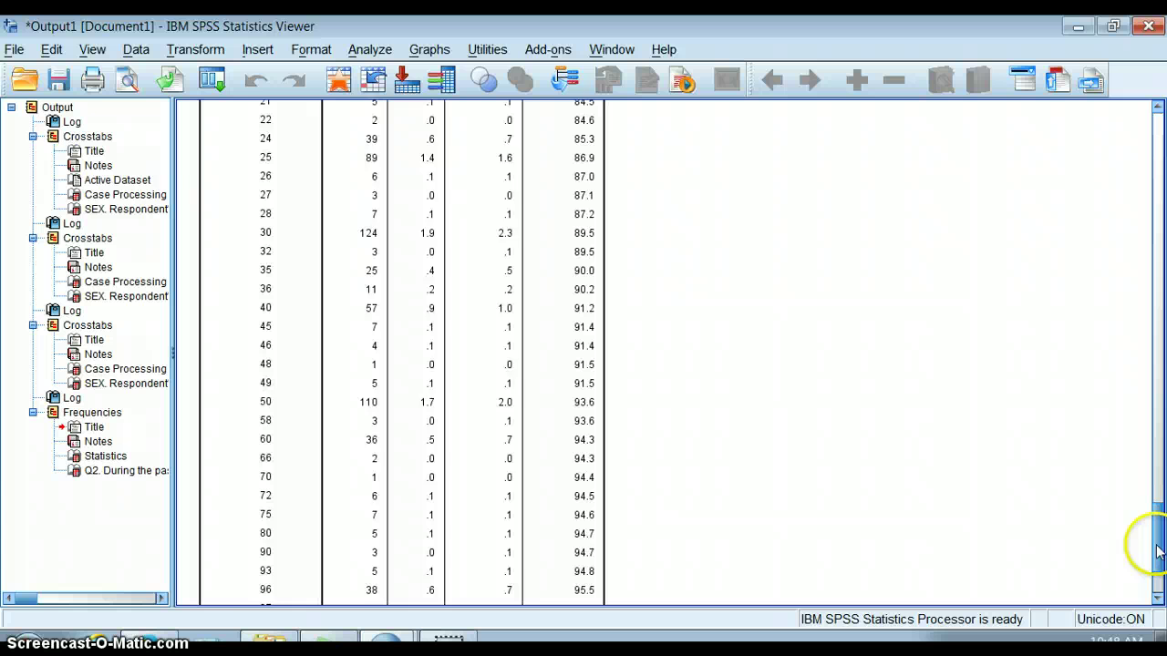
drag(1157, 551, 1158, 557)
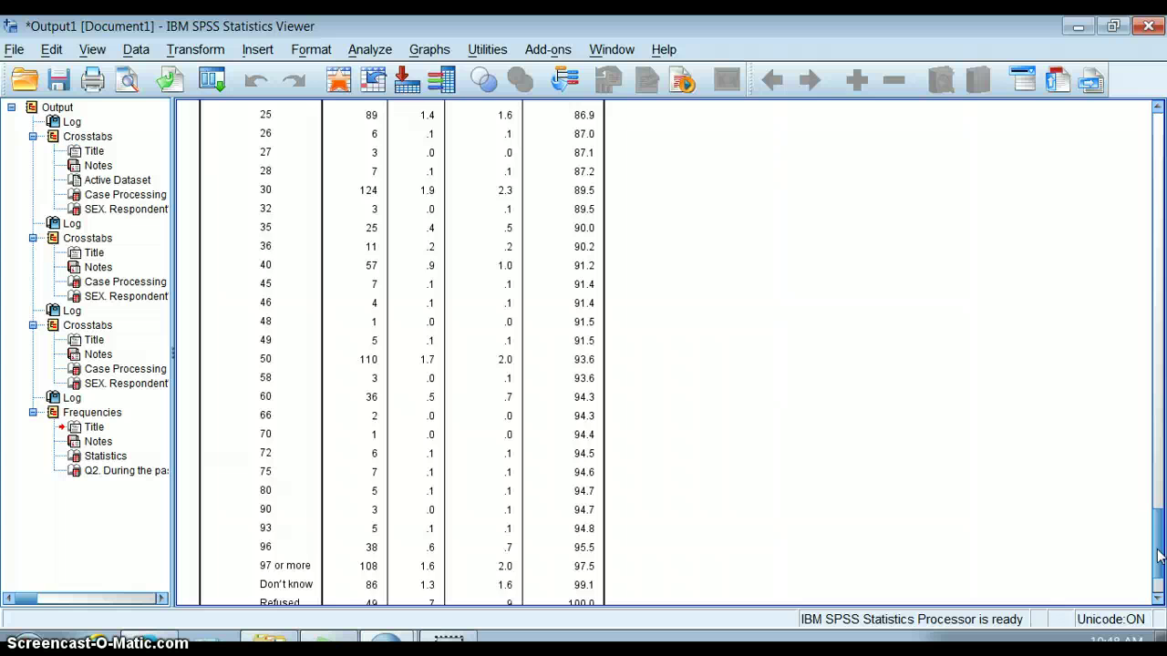
drag(1158, 556, 697, 30)
Step: Minimize the Output Viewer and open the Transform menu in the Data Editor
click(1078, 26)
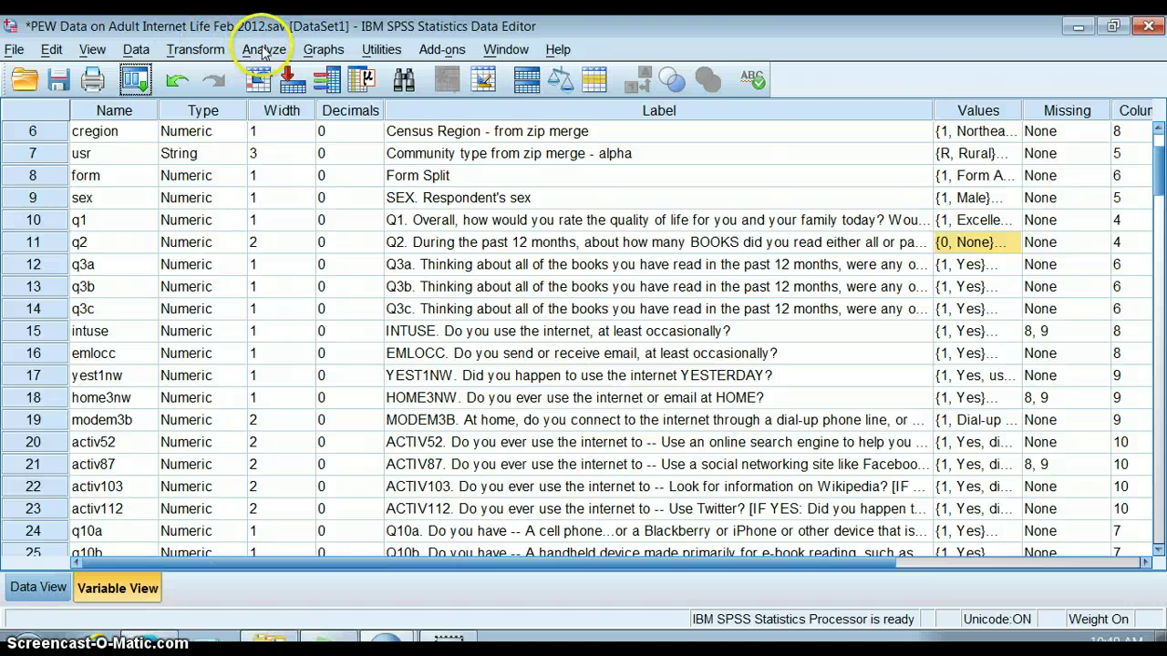
click(185, 53)
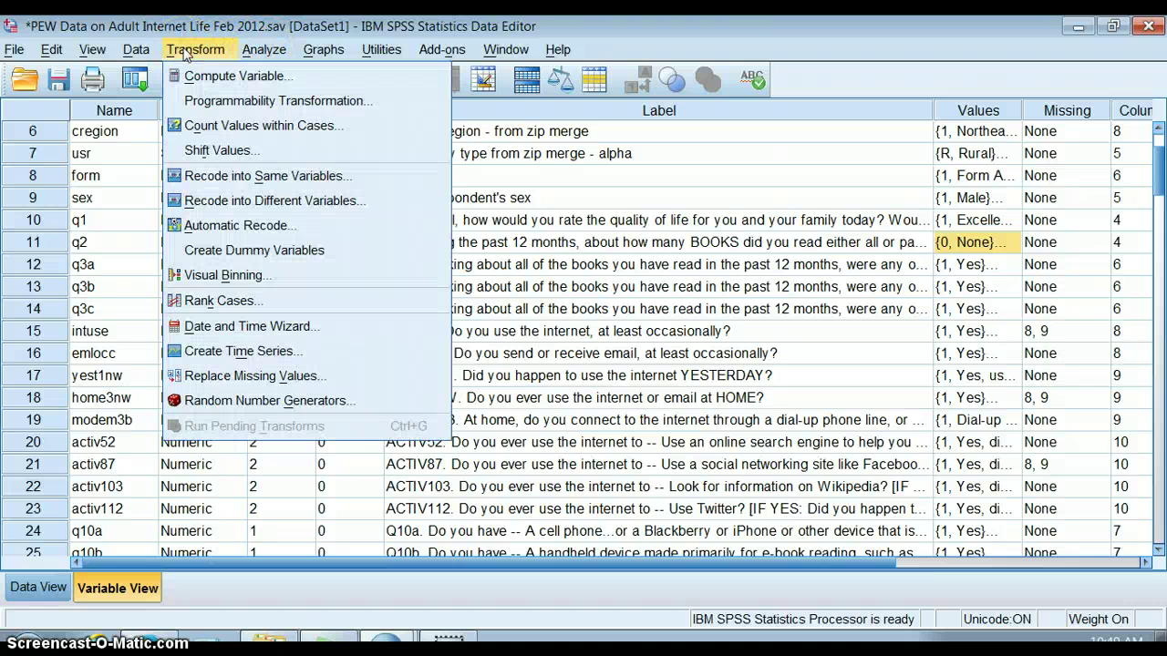
Step: Open Recode into Different Variables and enlarge its window
click(225, 208)
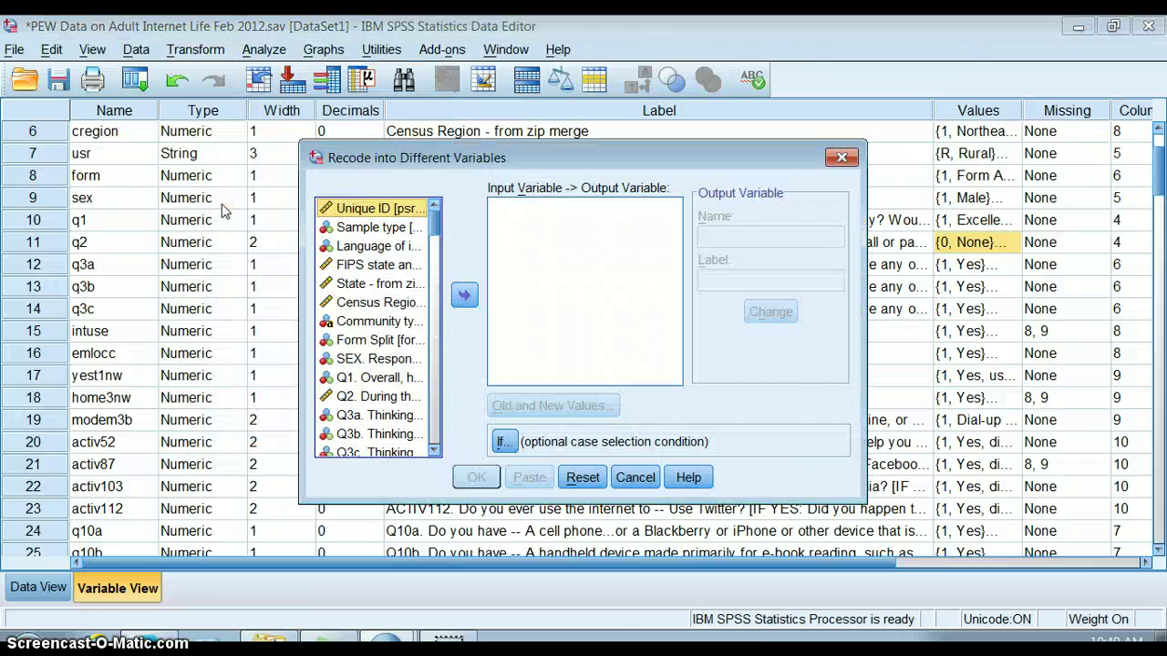
drag(304, 141, 52, 62)
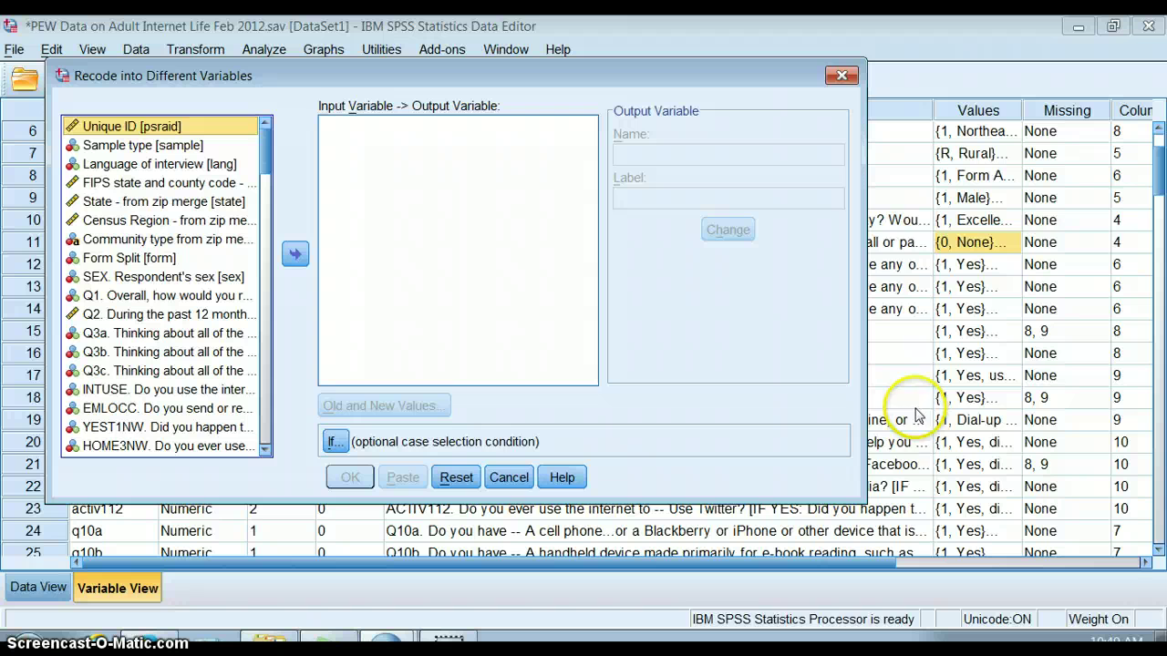
drag(872, 490, 1121, 514)
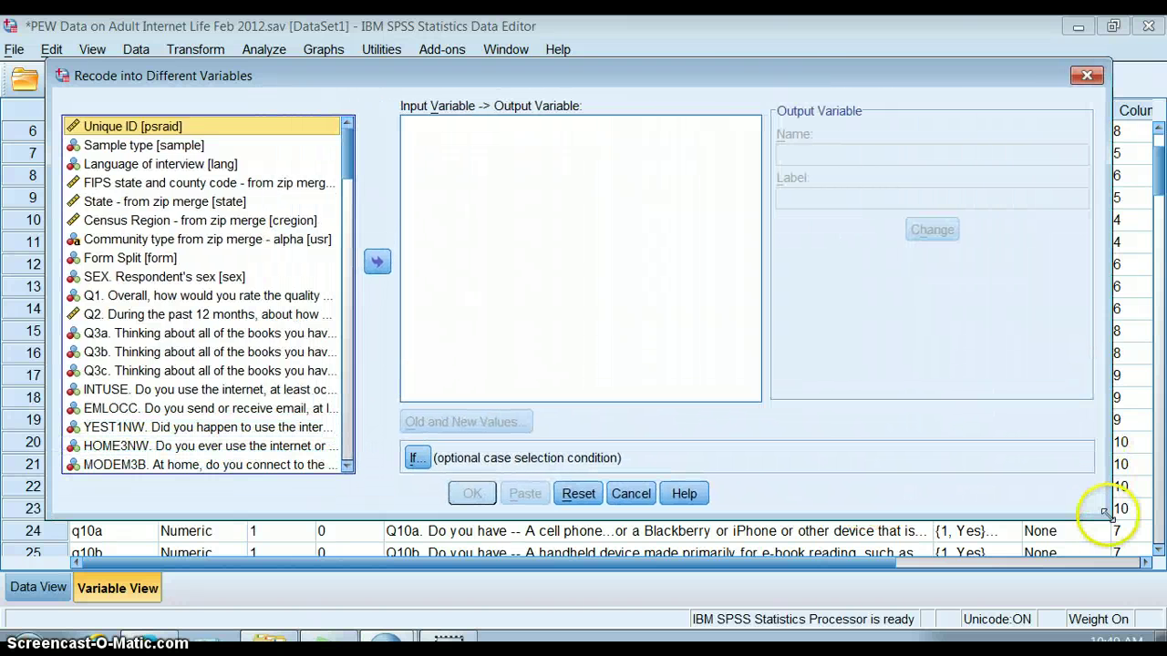
Step: Recode q2 into BOOKSREAD, labelled 'Number of Books Read this Year (recoded)'
click(191, 314)
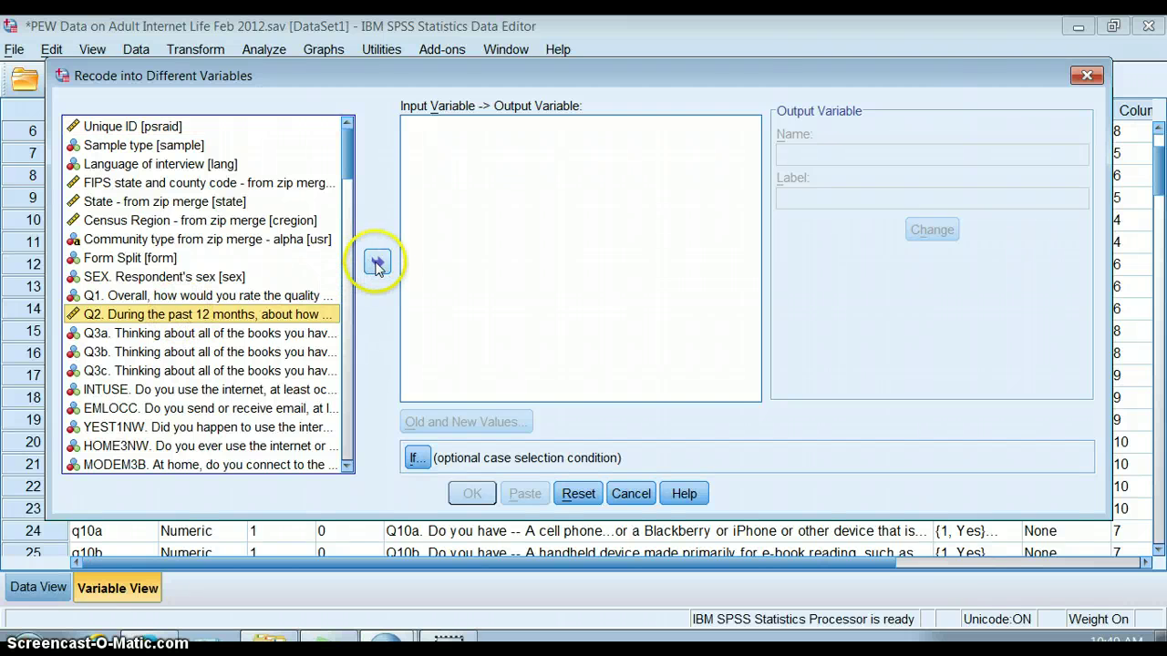
click(377, 262)
click(821, 160)
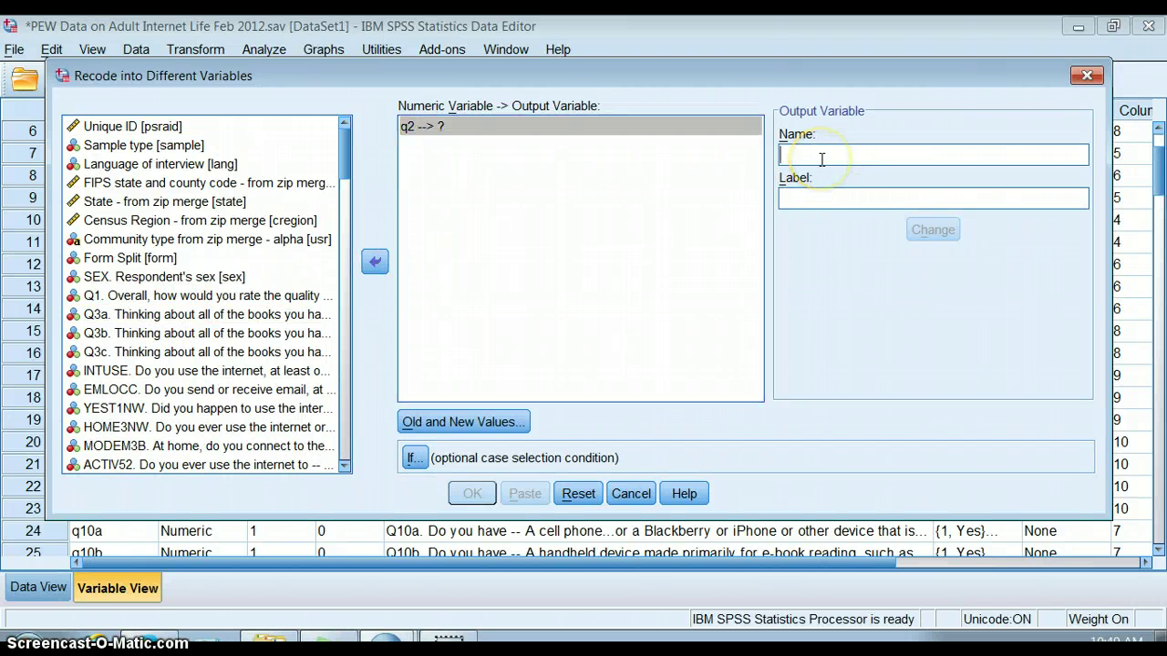
text(BOOKS)
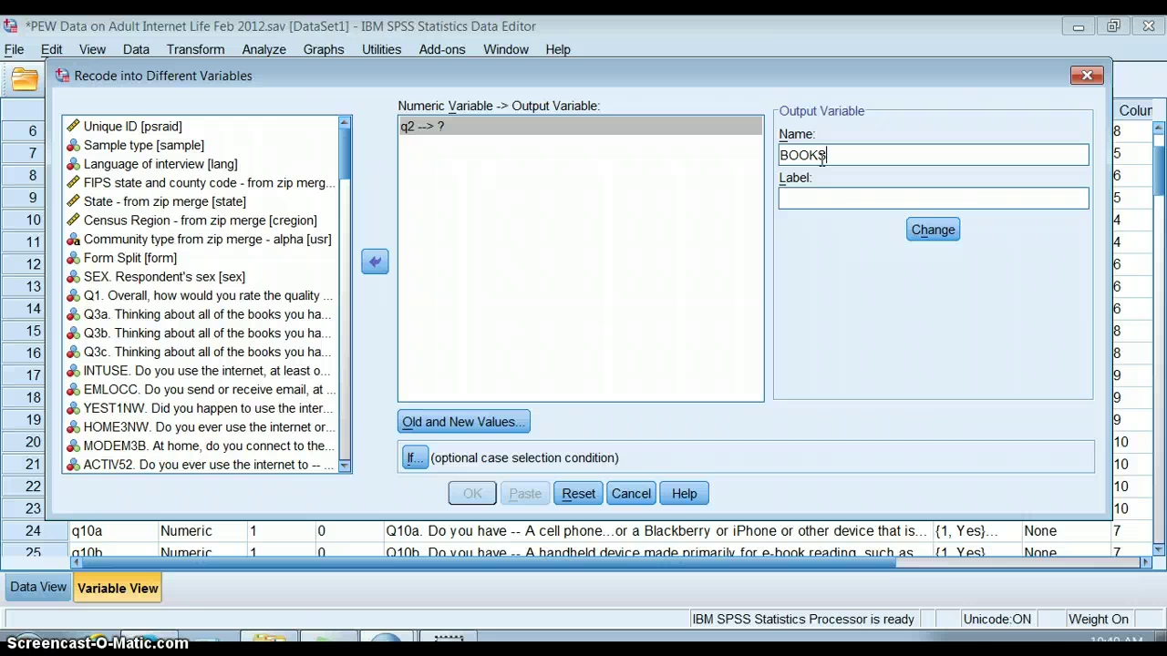
text(READ)
click(810, 205)
text(N)
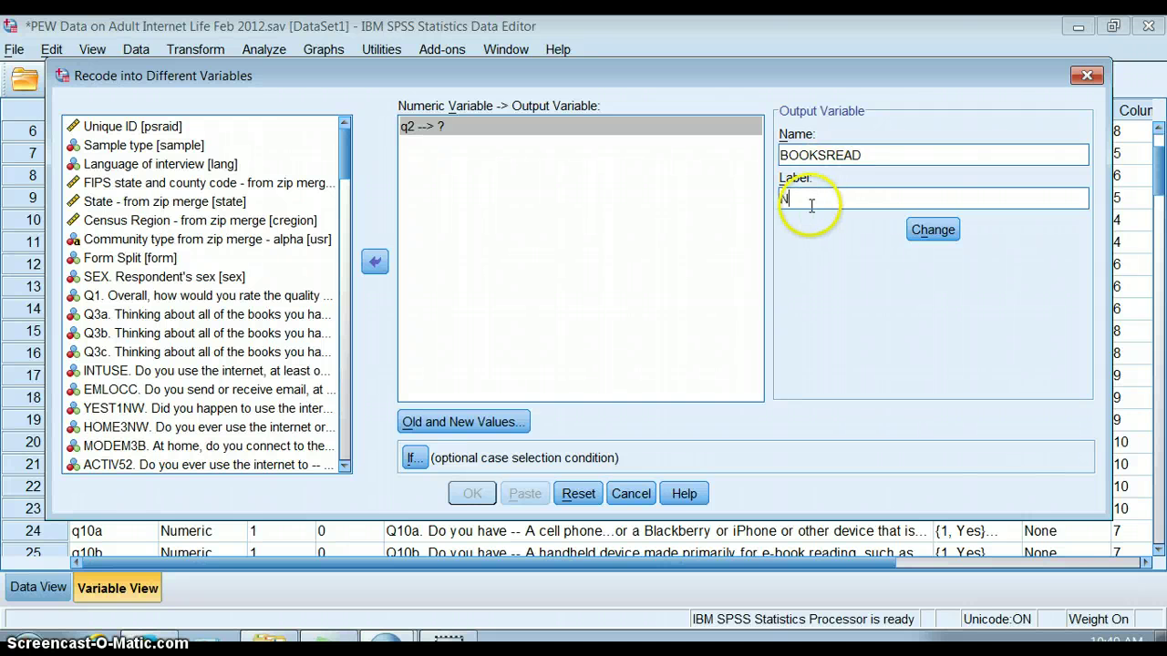
text(umber of Books Read this Year )
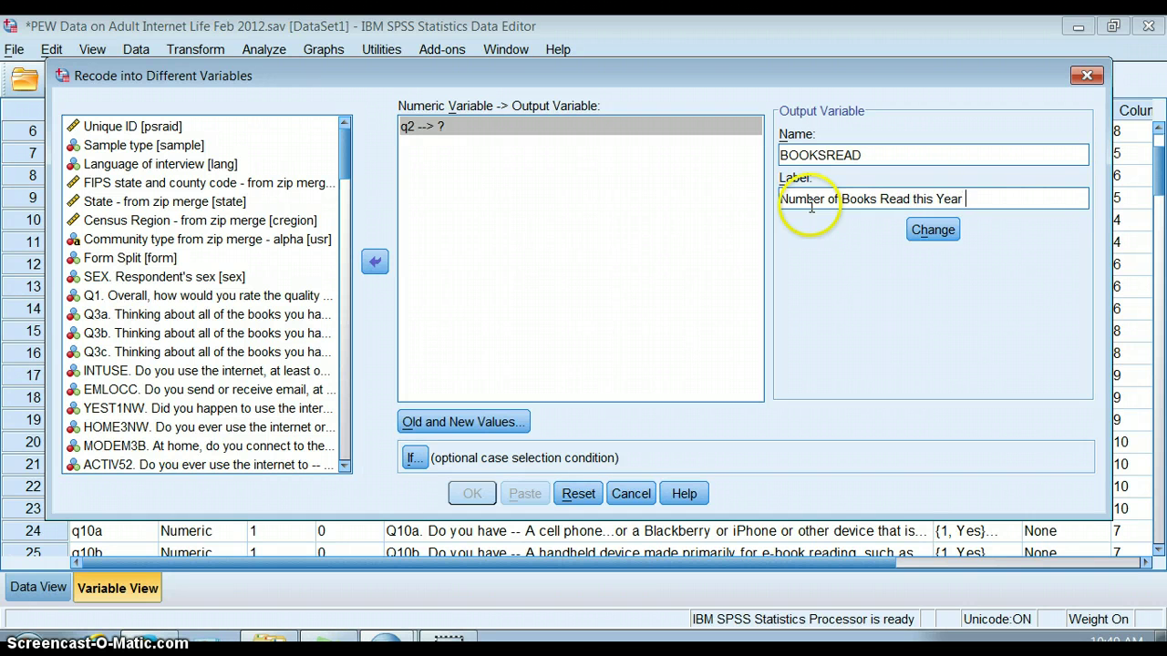
text((recoded)
click(932, 229)
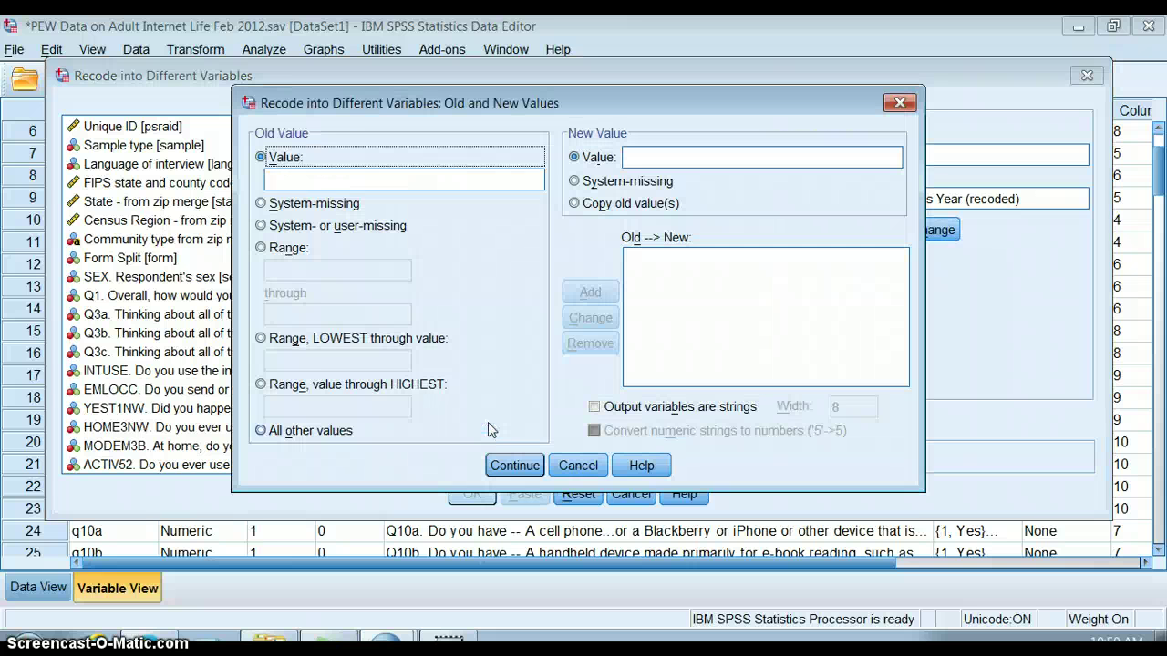
Step: Add the recode rules 0→0 and 1 thru 6→1
click(310, 182)
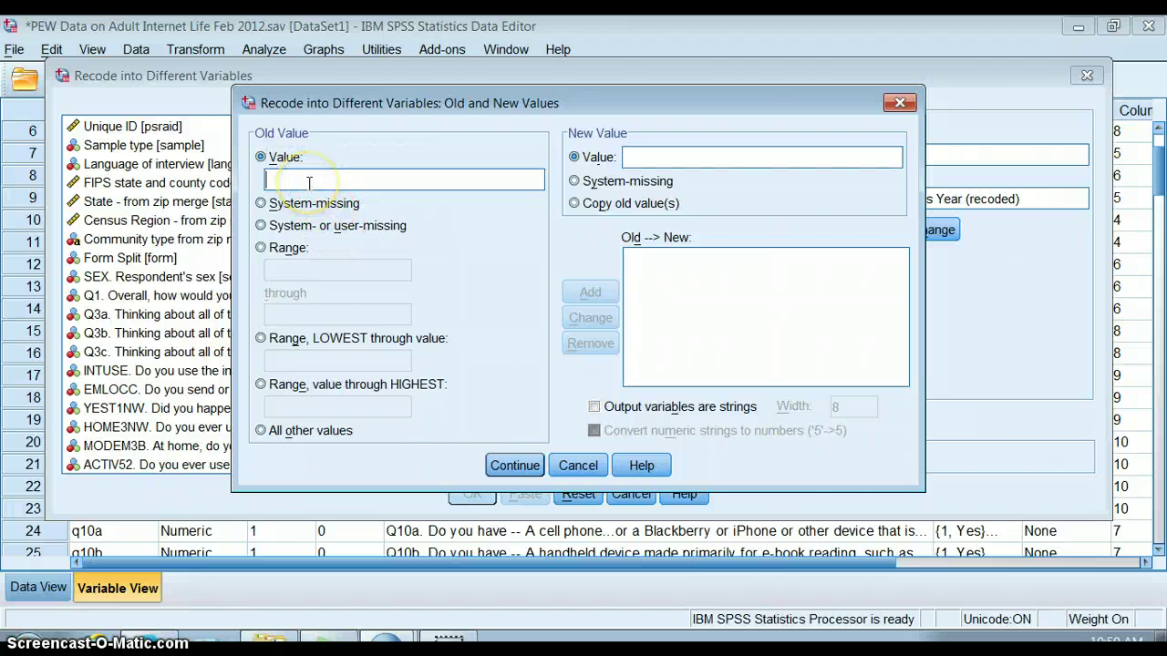
text(0)
click(771, 161)
text(0)
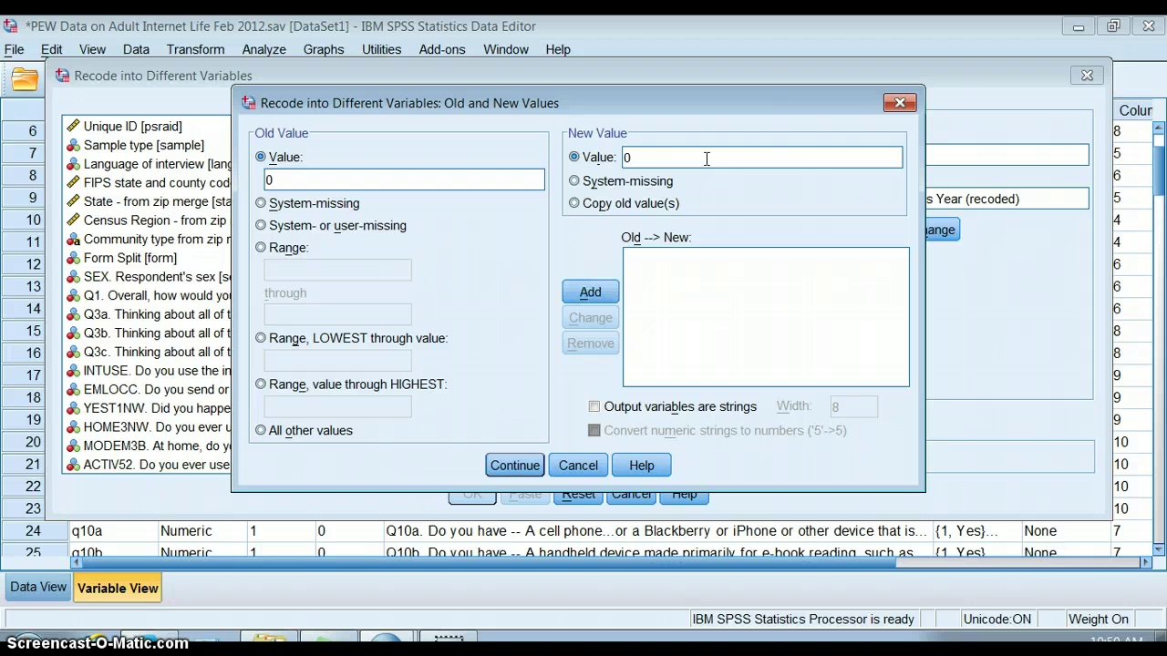
click(584, 297)
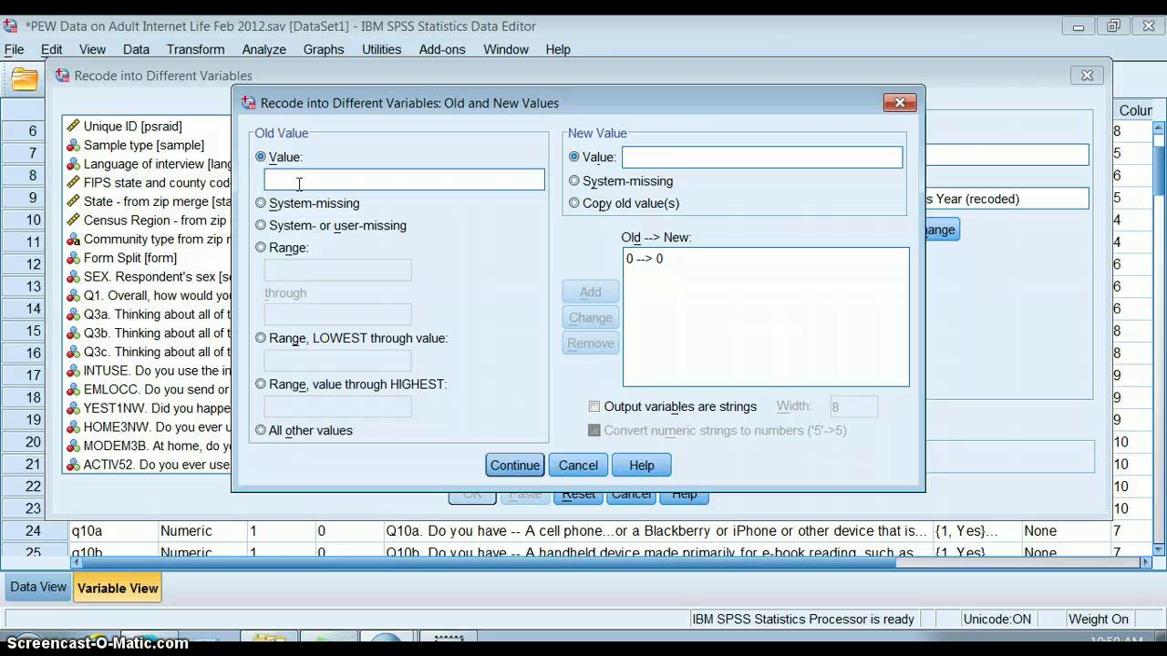
click(261, 248)
click(273, 268)
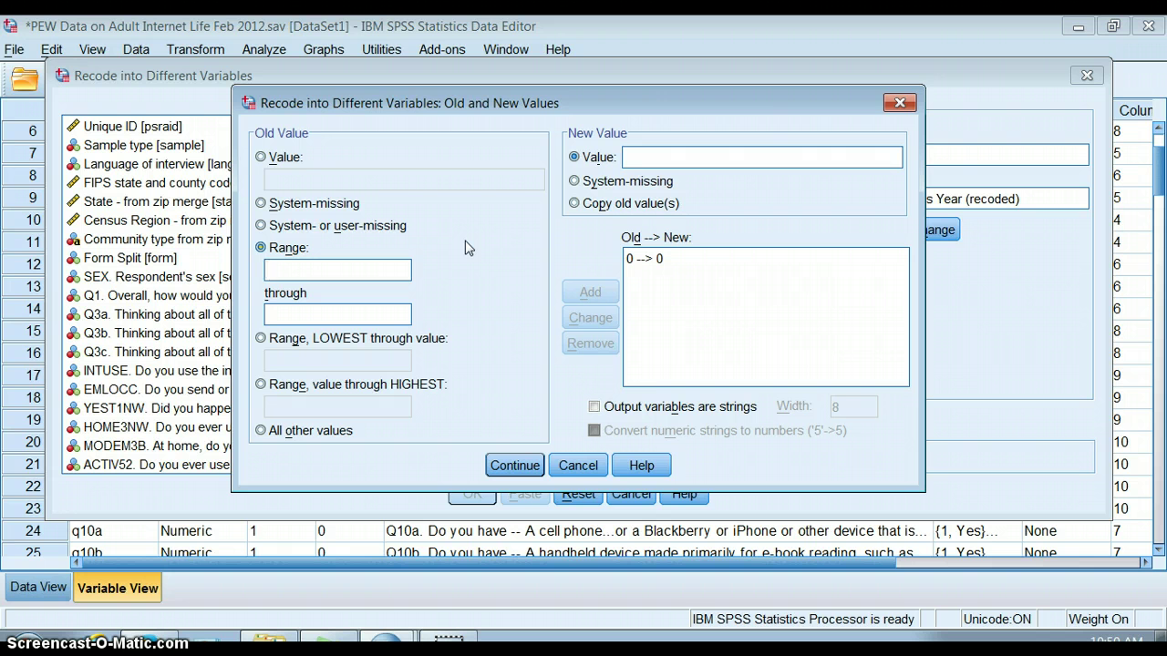
text(1)
click(293, 317)
text(6)
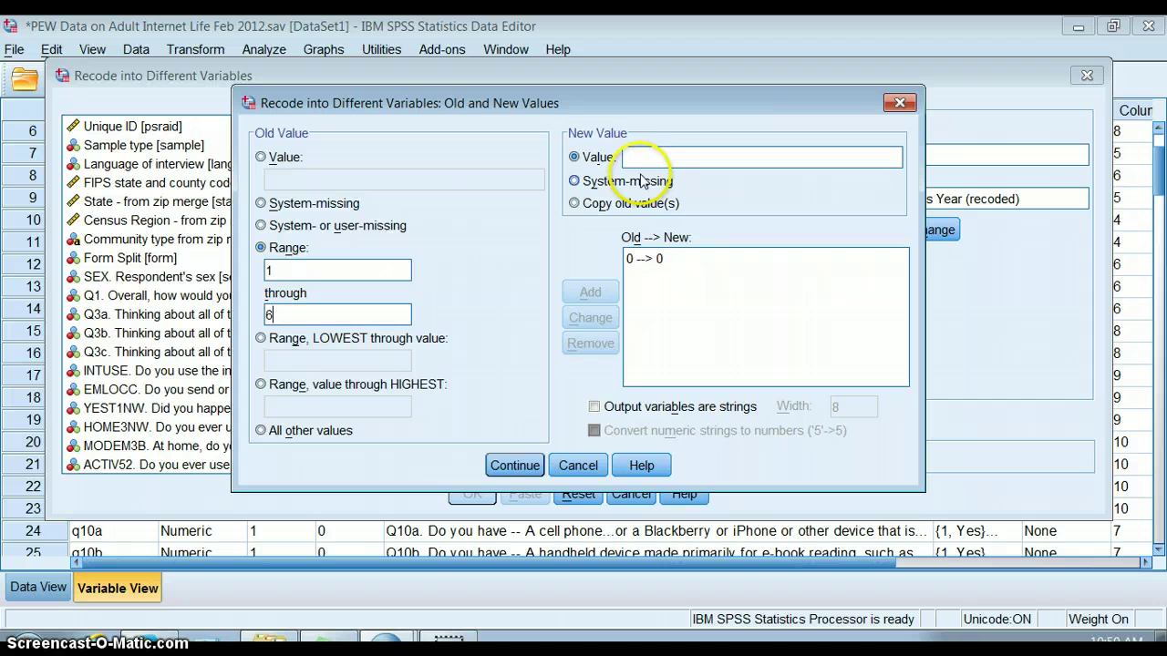
text(2)
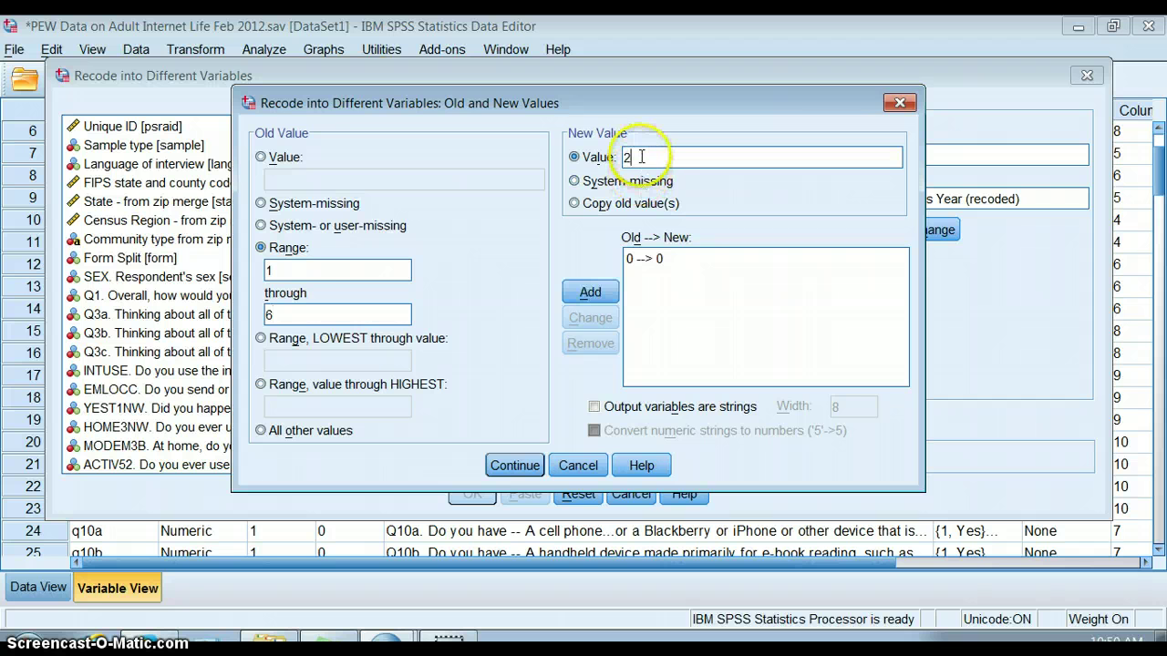
key(BackSpace)
text(1)
click(591, 292)
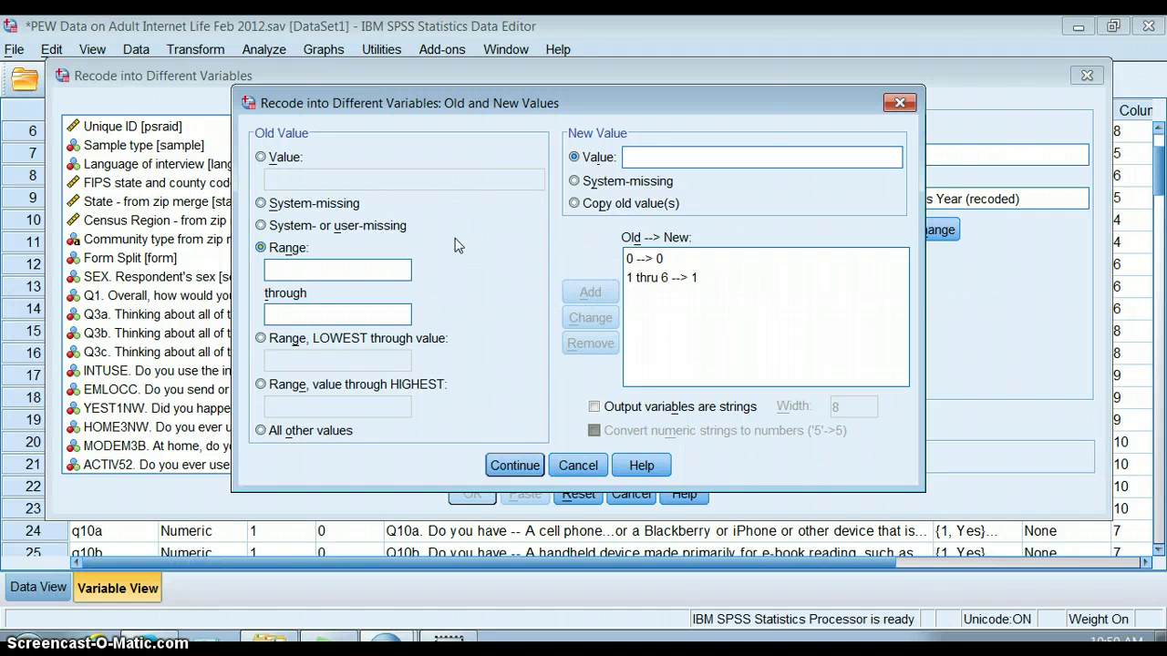
Step: Add the recode rules 7 thru 20→2 and 21 thru 50→3
click(329, 265)
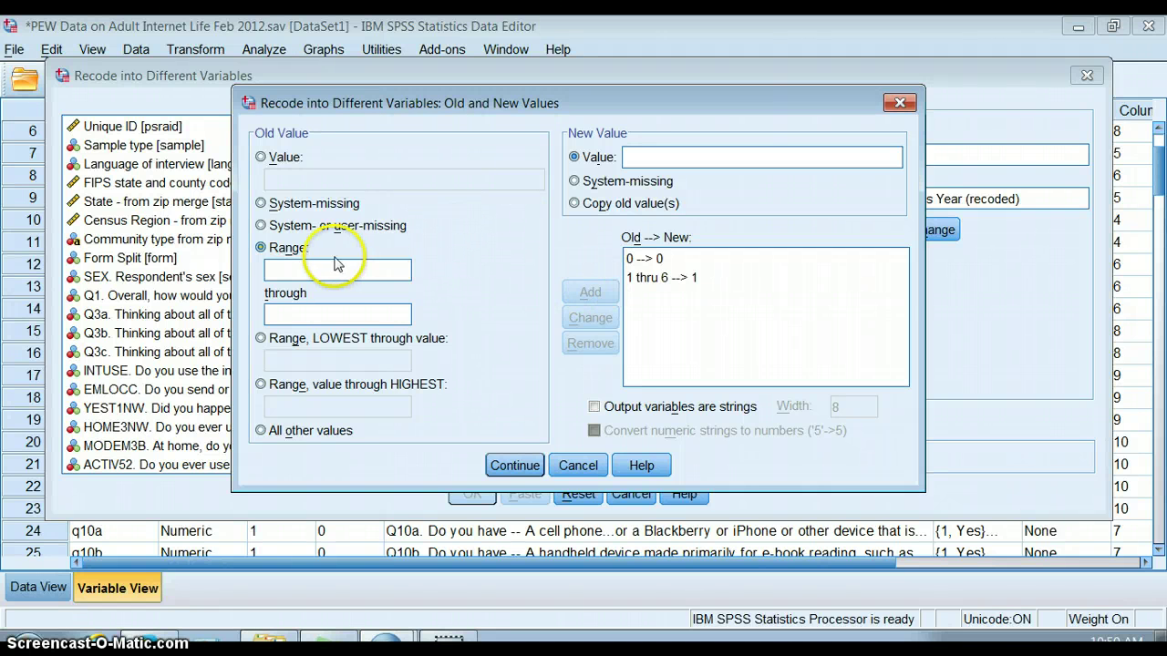
text(7)
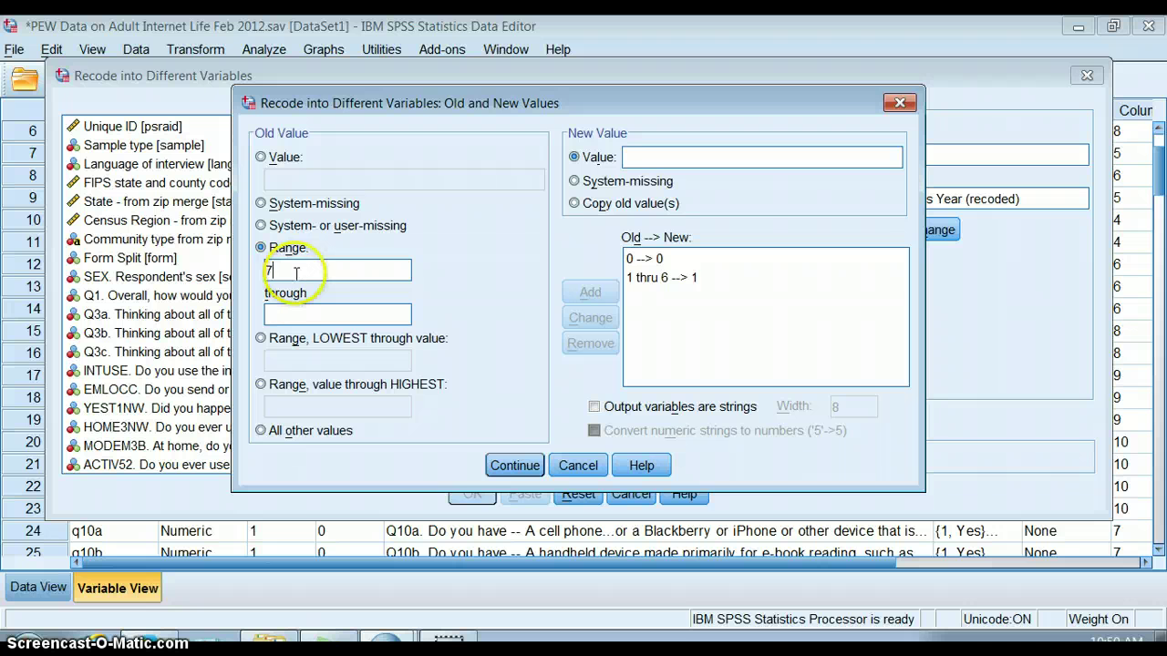
click(290, 311)
text(20)
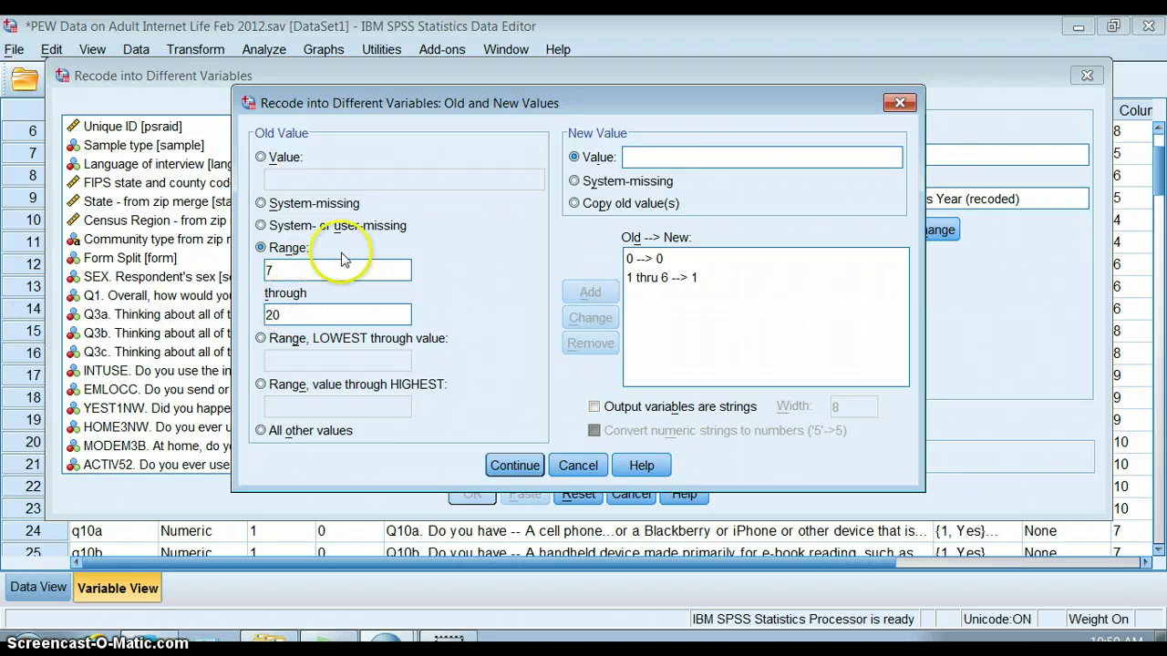
click(658, 158)
text(2)
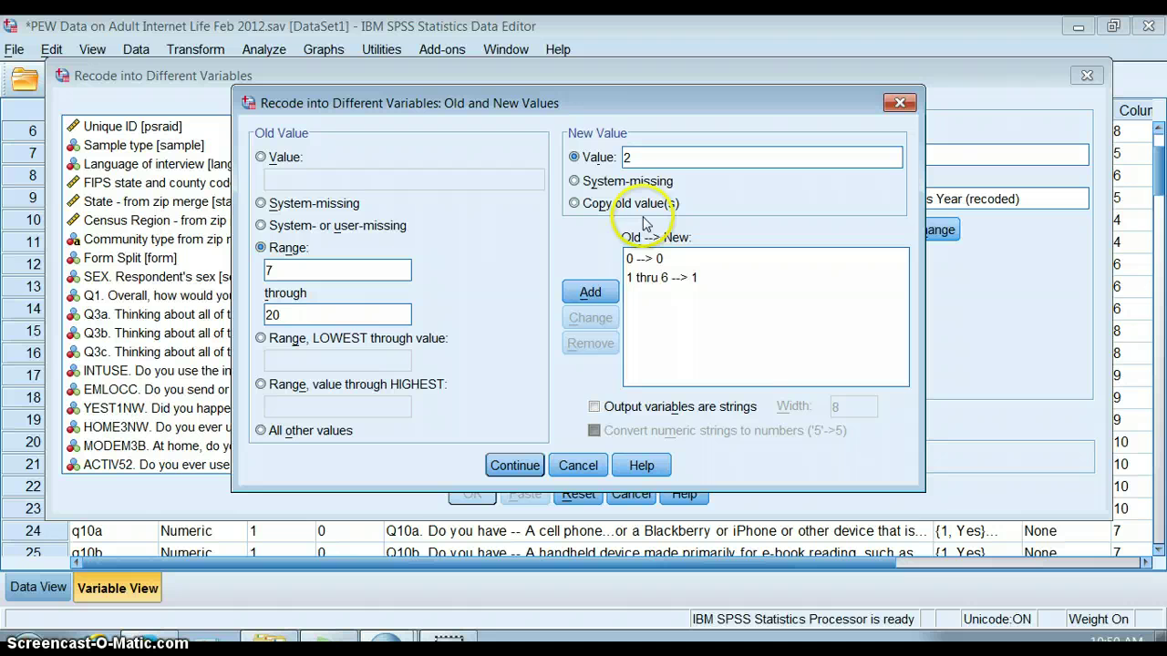
click(596, 297)
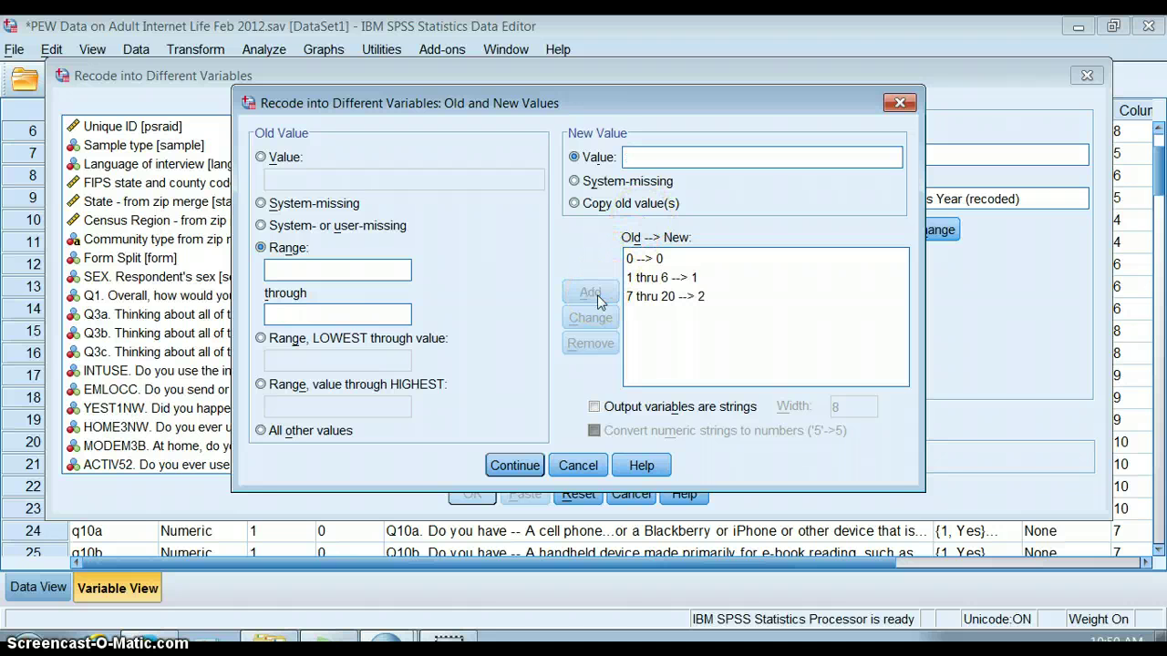
click(335, 273)
text(21)
click(317, 314)
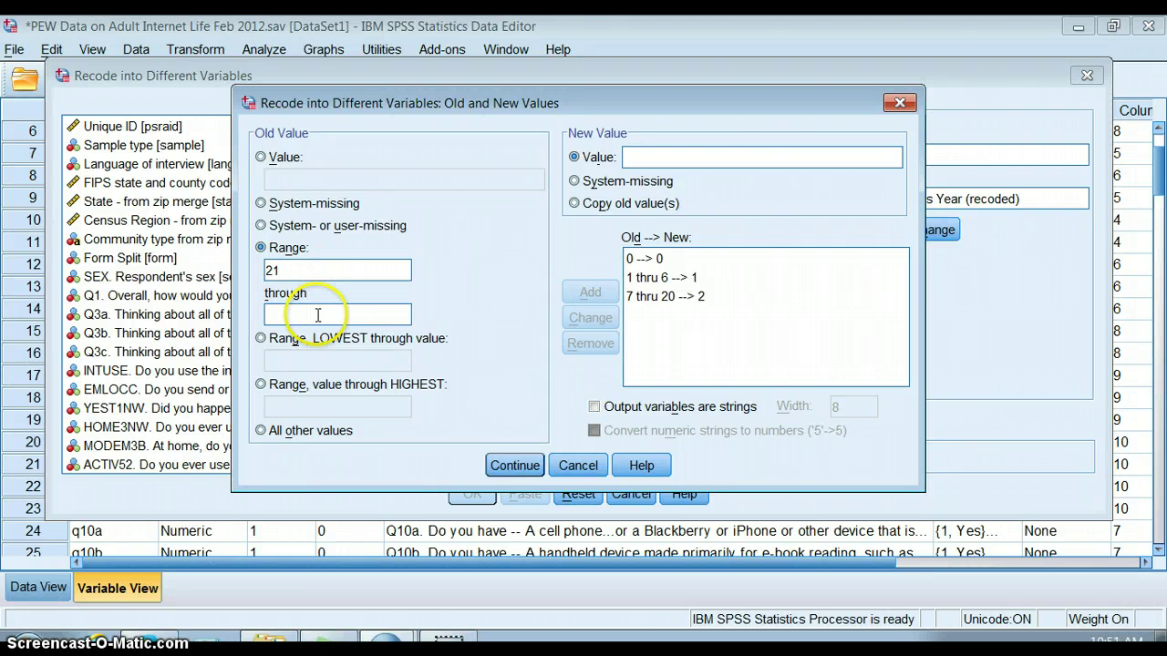
text(50)
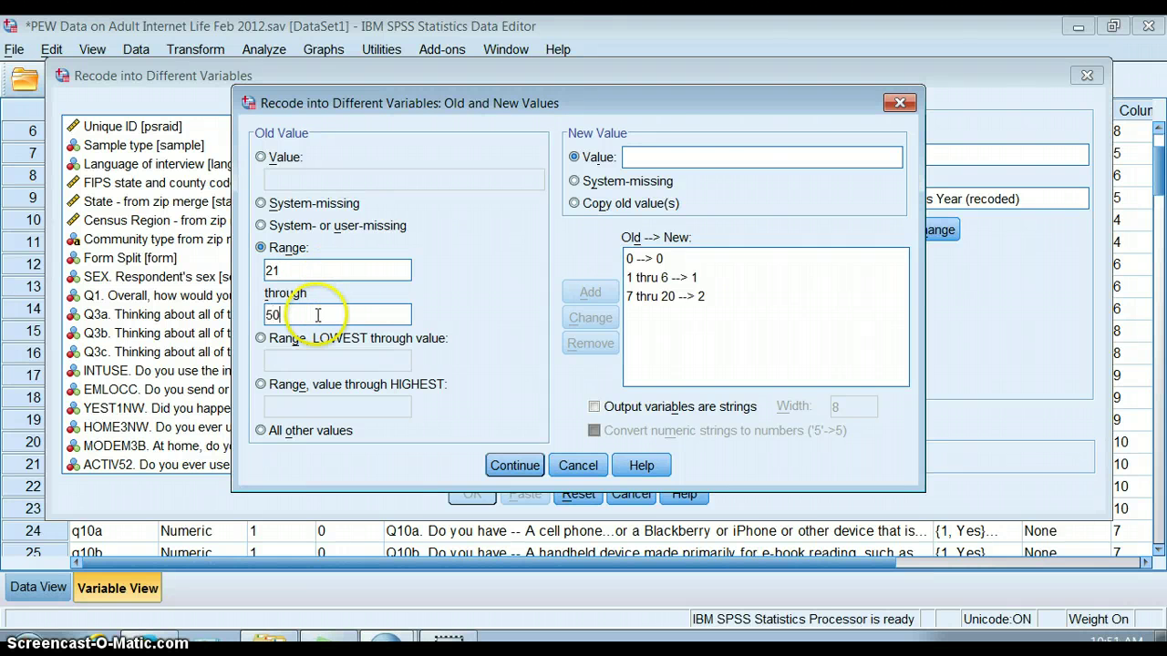
click(664, 155)
text(3)
click(589, 291)
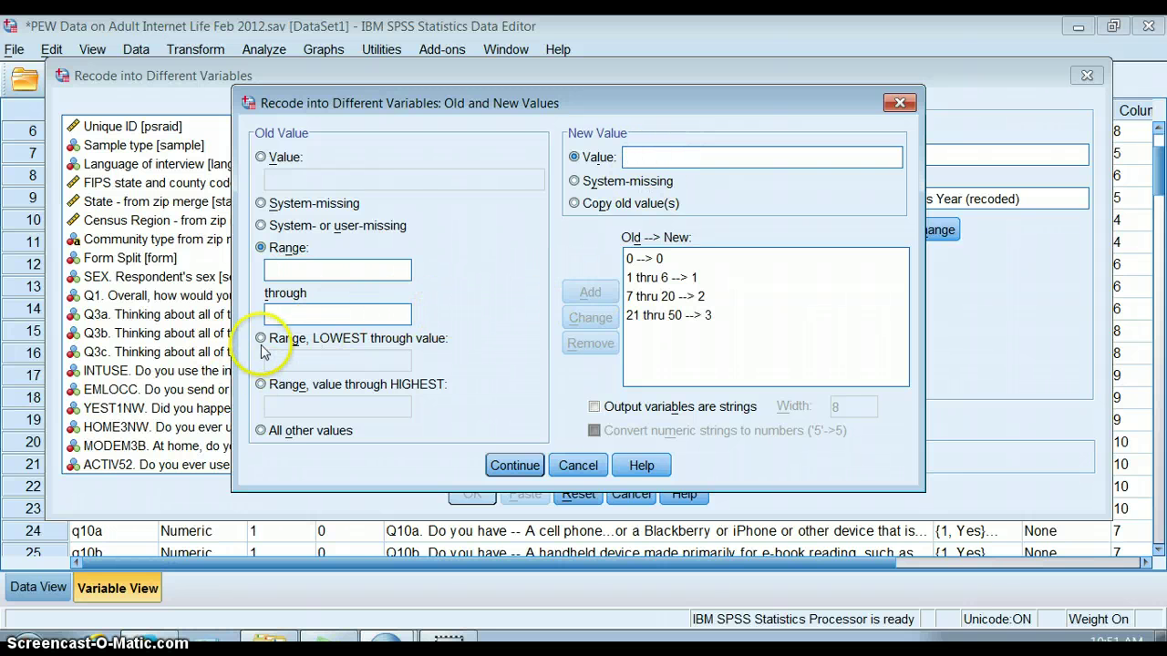
Step: Add 51 thru Highest→51, replacing a mistaken copy-old-values rule, and confirm the rules
click(261, 386)
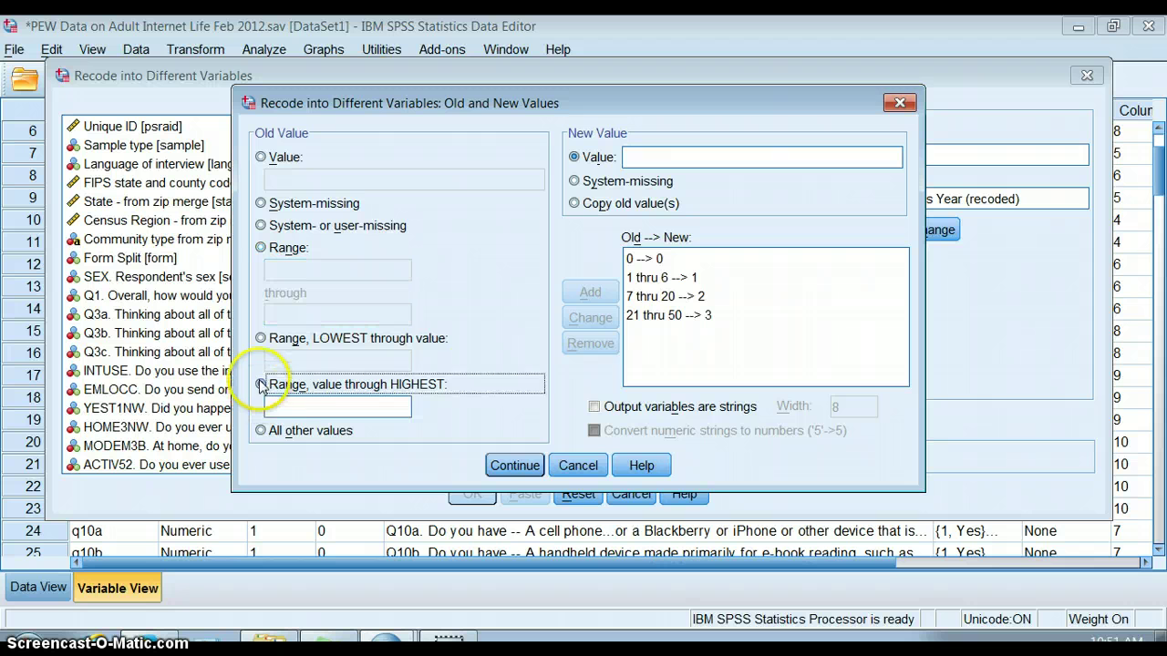
click(287, 410)
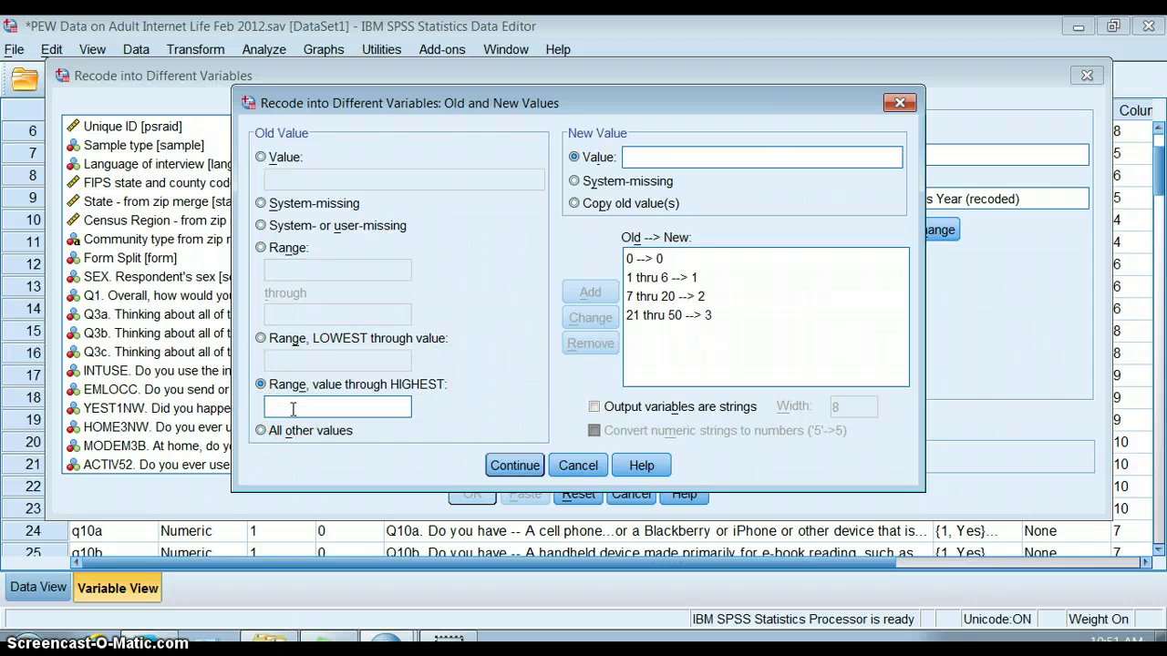
text(51)
click(645, 161)
text(4)
click(638, 204)
click(589, 293)
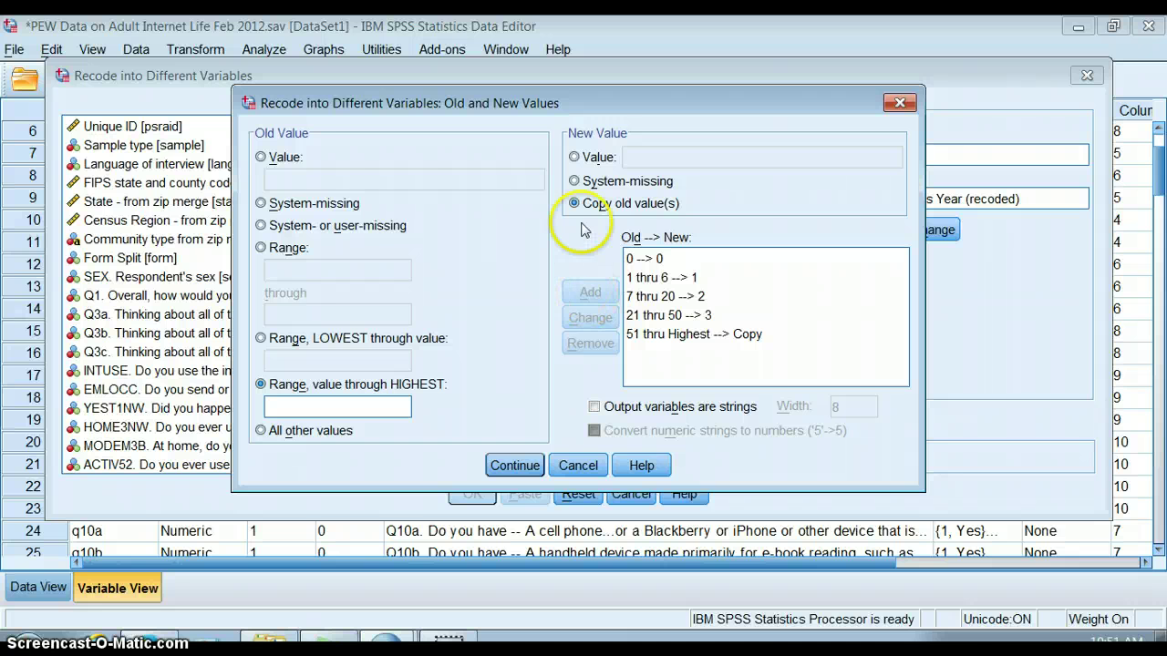
click(575, 157)
click(642, 157)
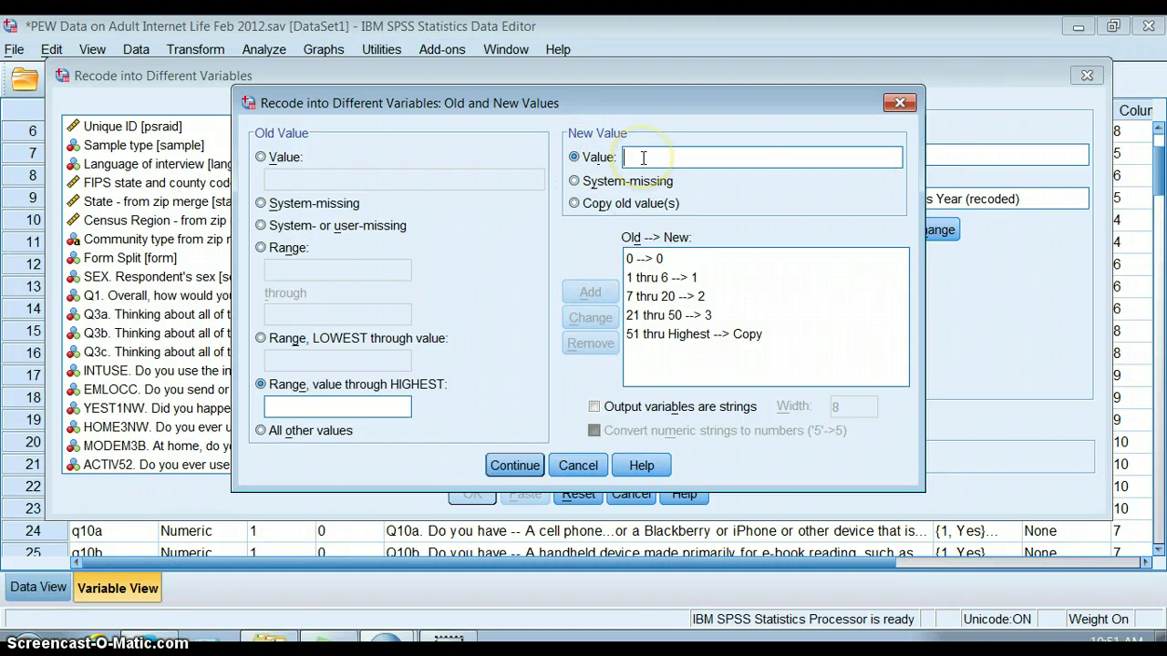
click(643, 333)
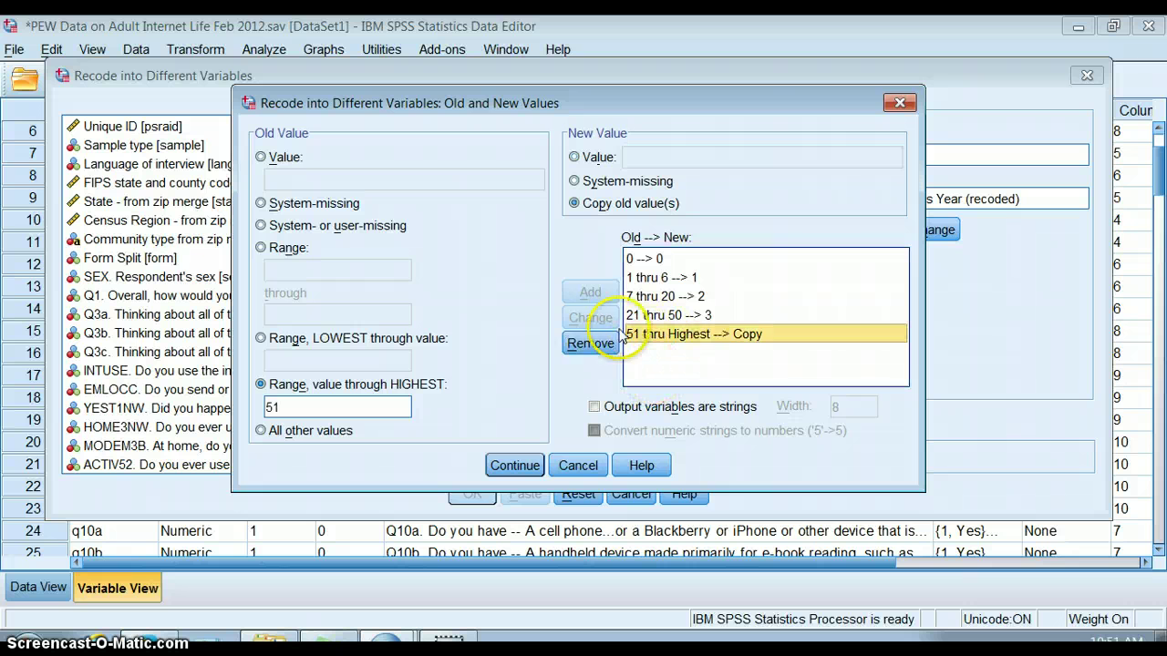
click(591, 343)
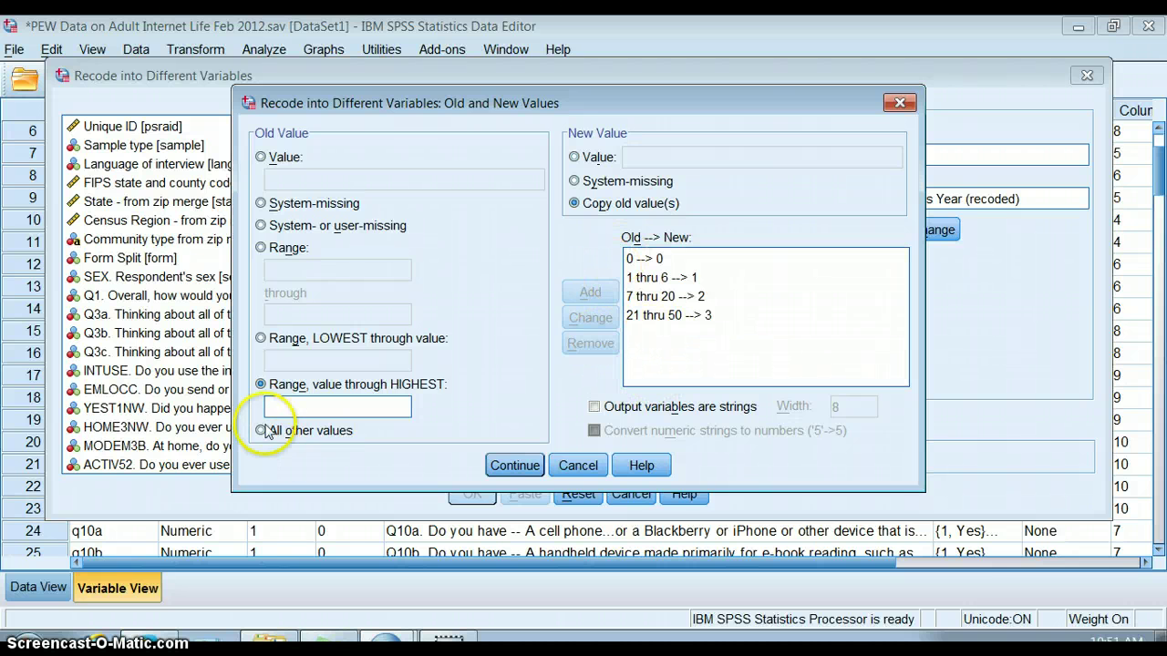
text(51)
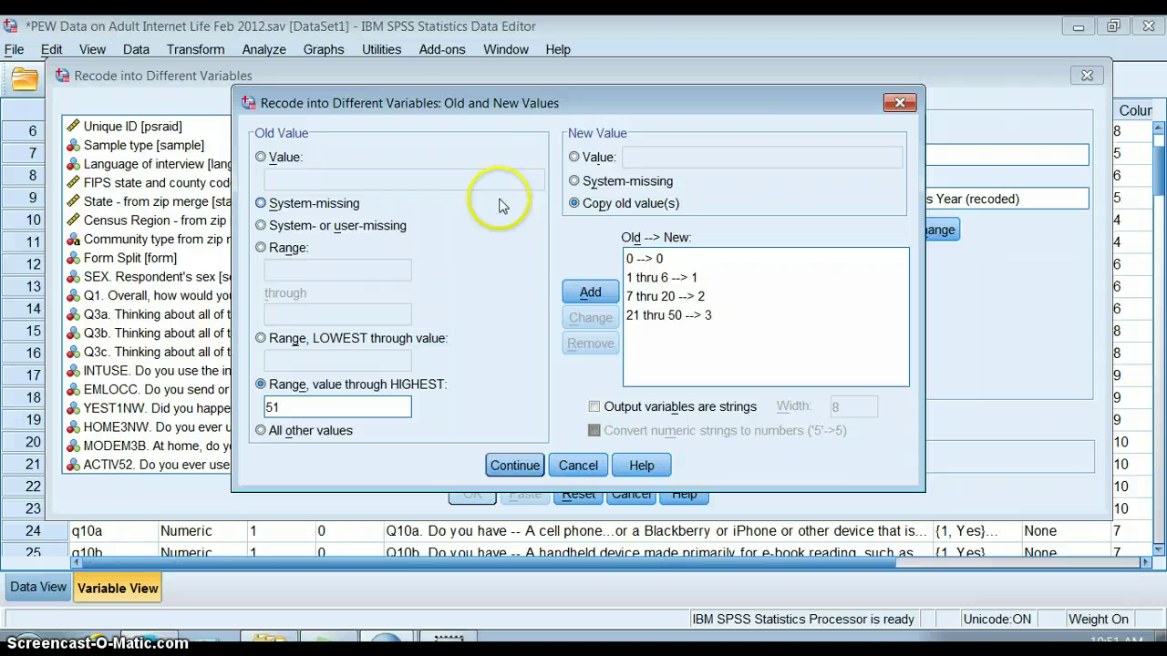
click(575, 157)
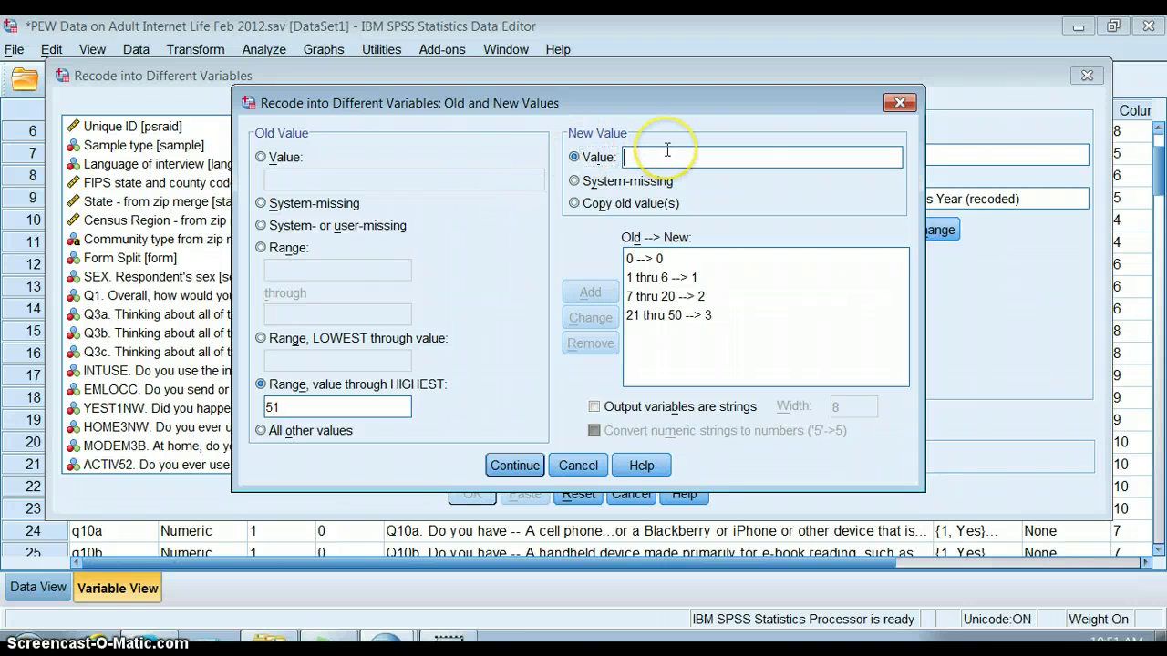
text(51)
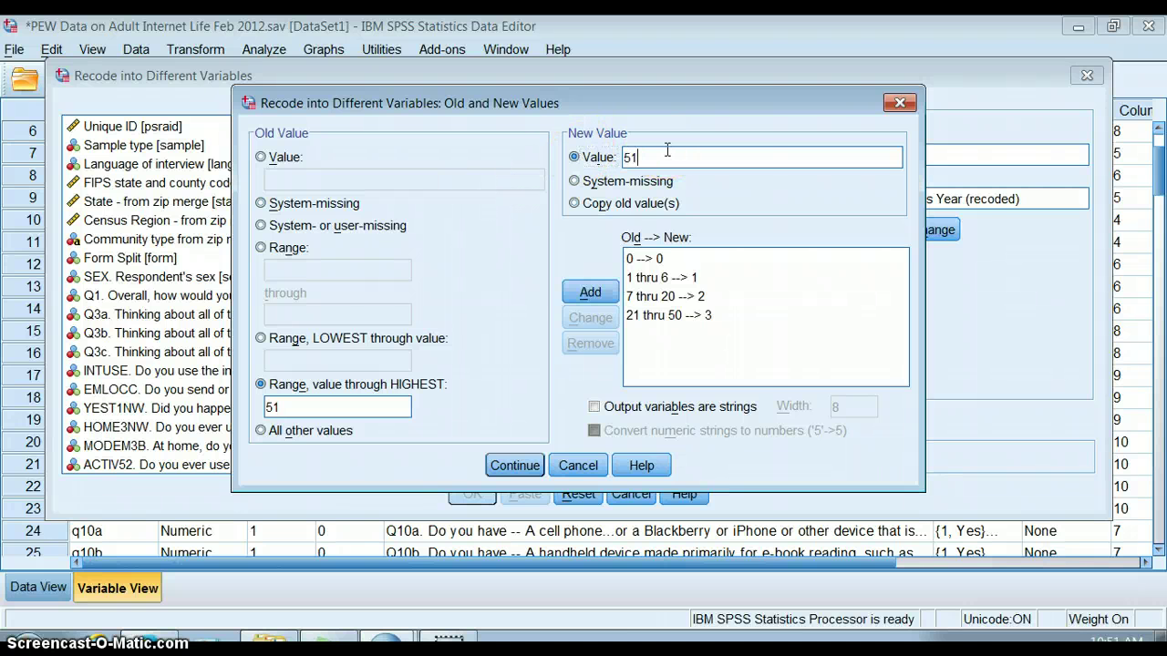
click(589, 294)
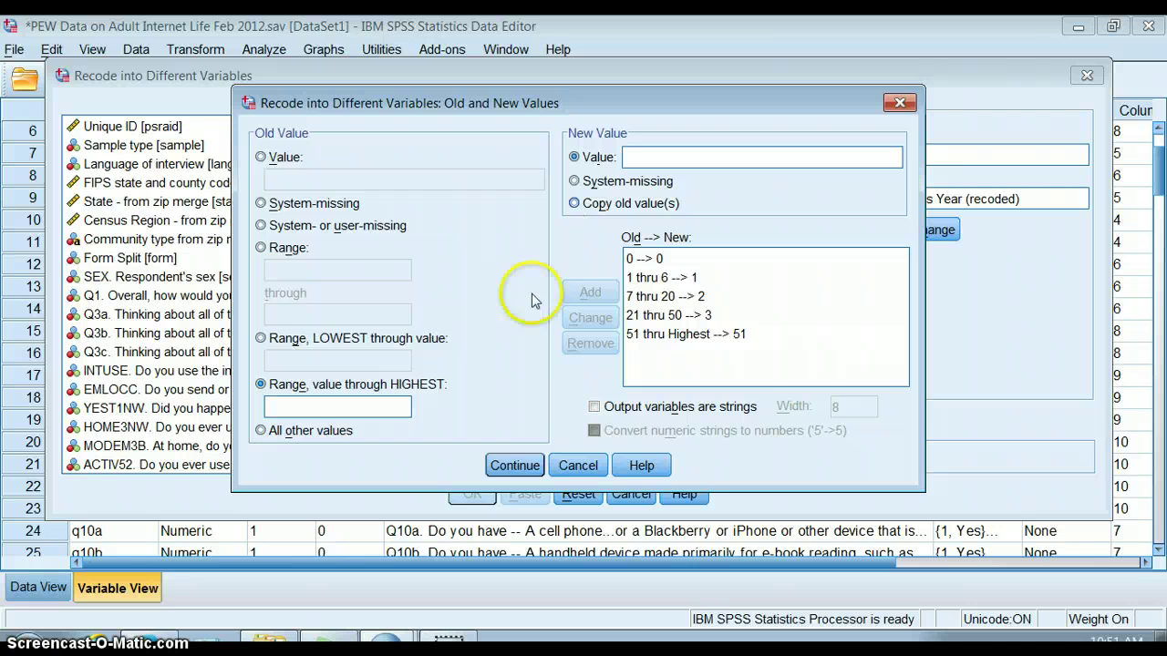
click(515, 466)
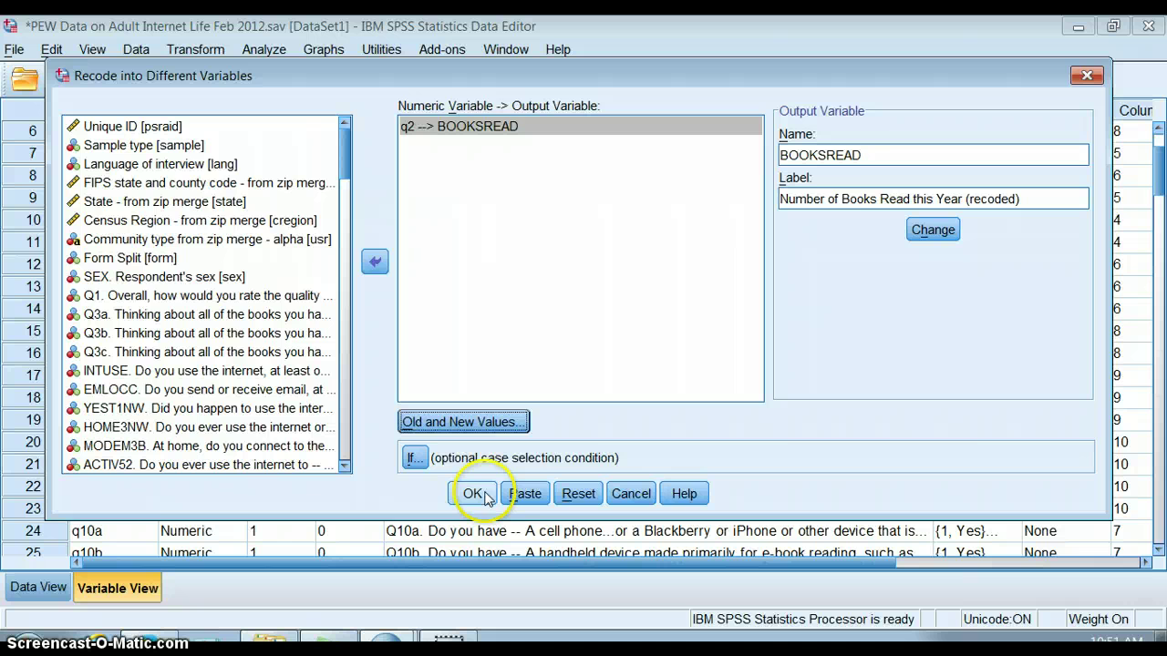
Step: Run the recode and select BOOKSREAD's row and Values cell in Variable View
click(474, 493)
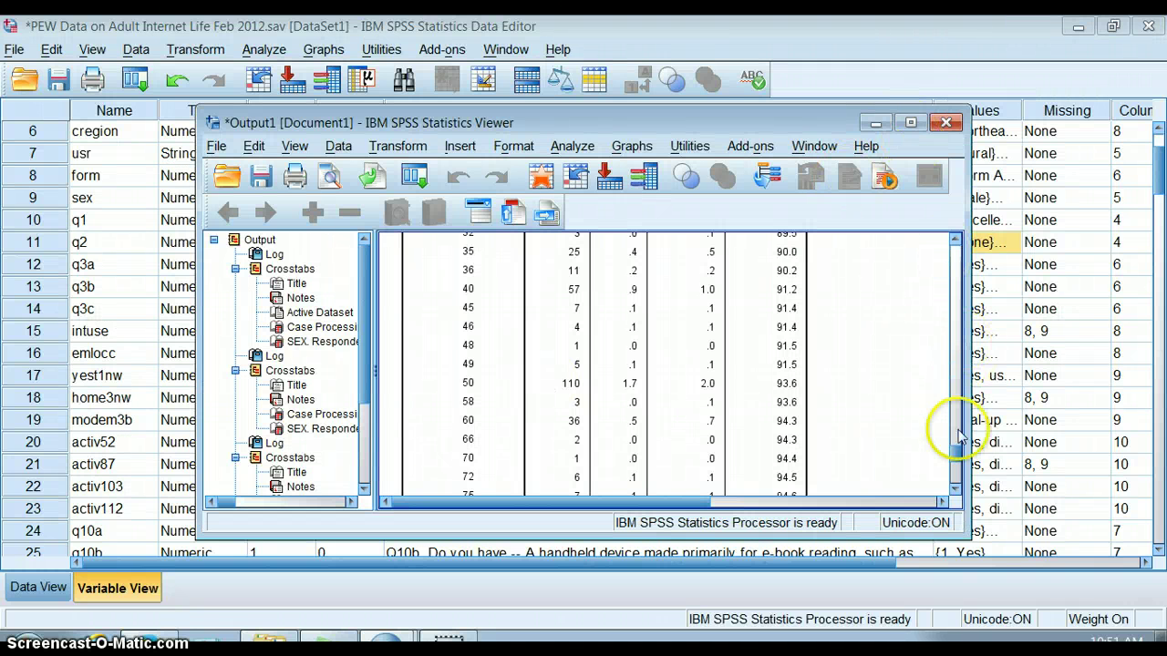
drag(957, 456, 954, 473)
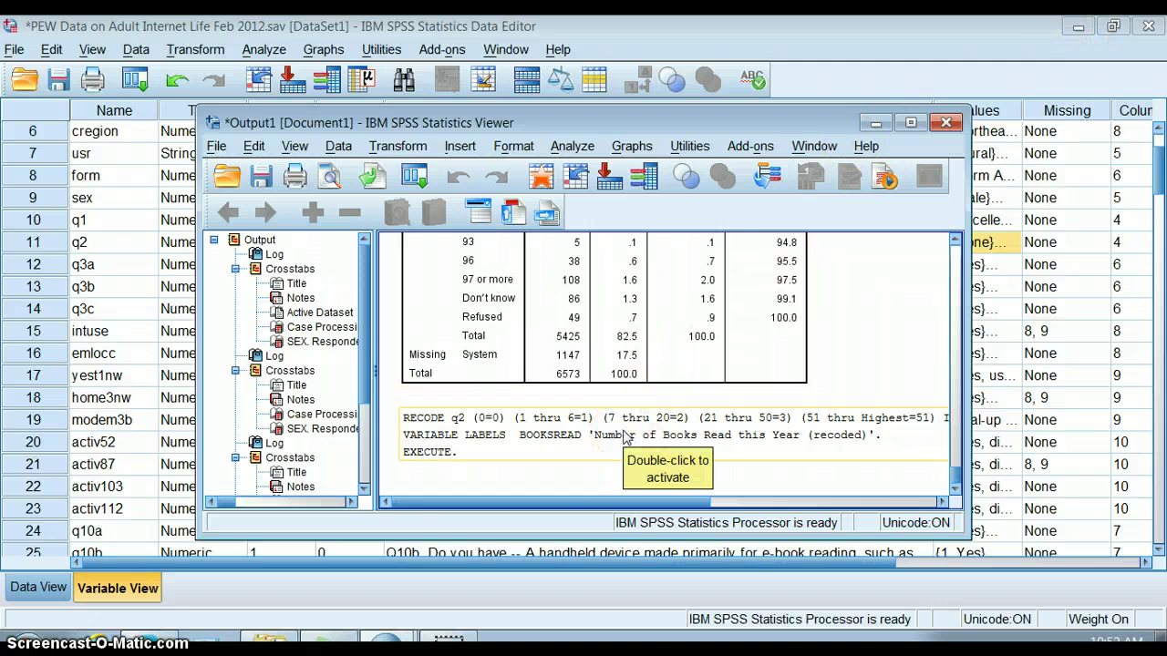
click(874, 121)
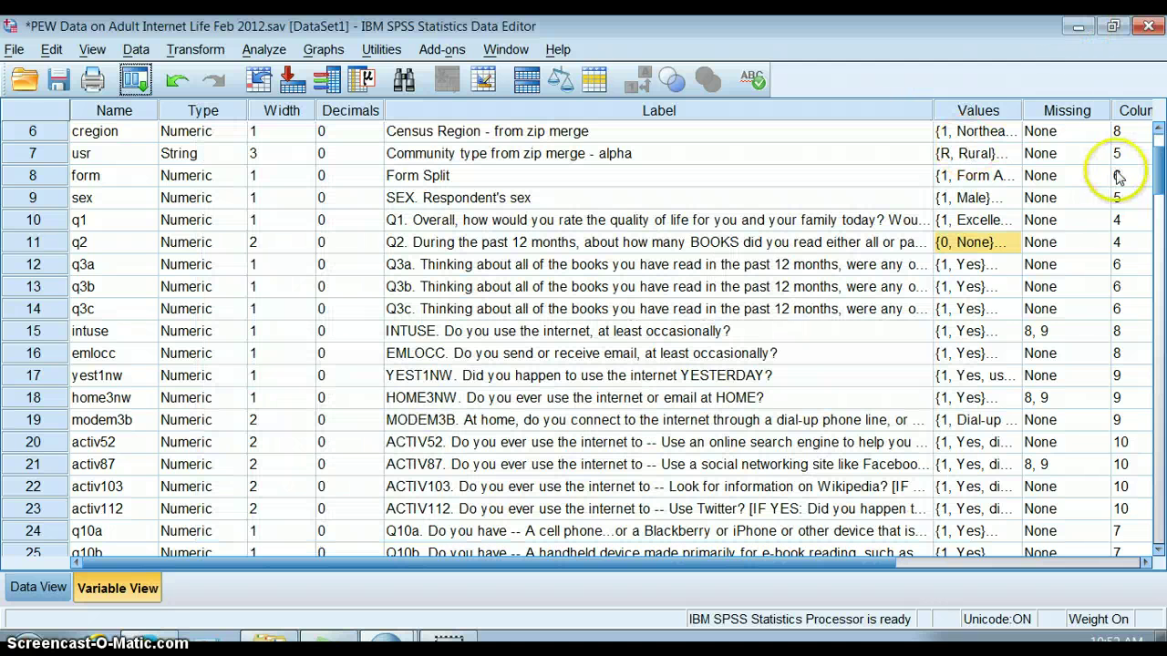
drag(1157, 209, 1155, 443)
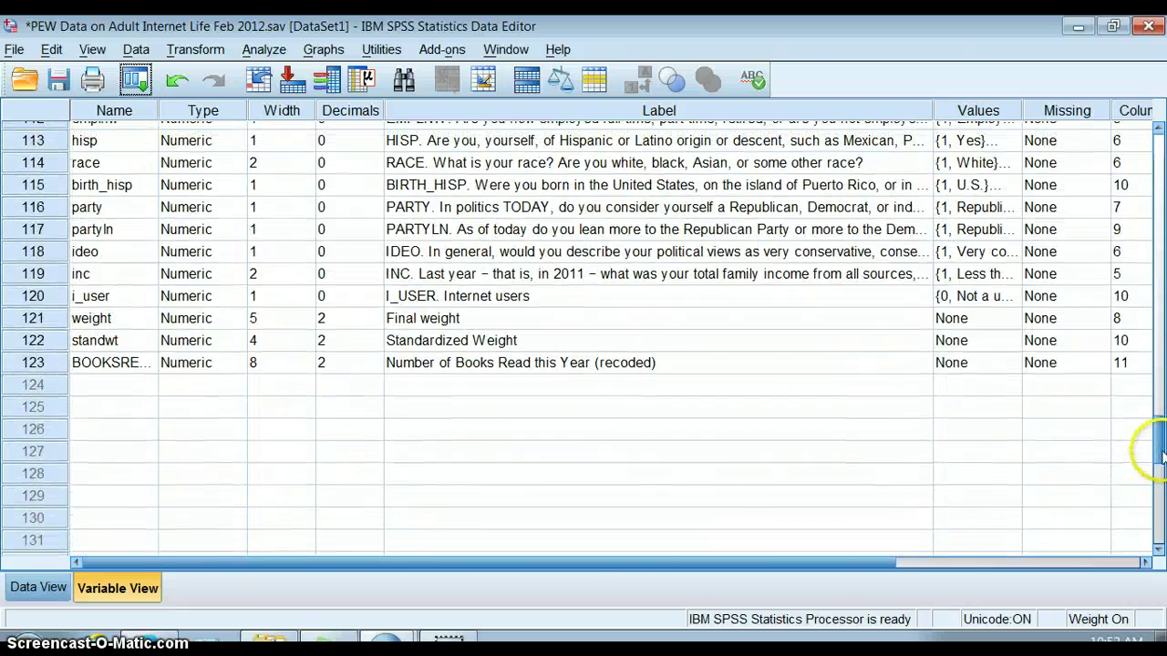
click(586, 369)
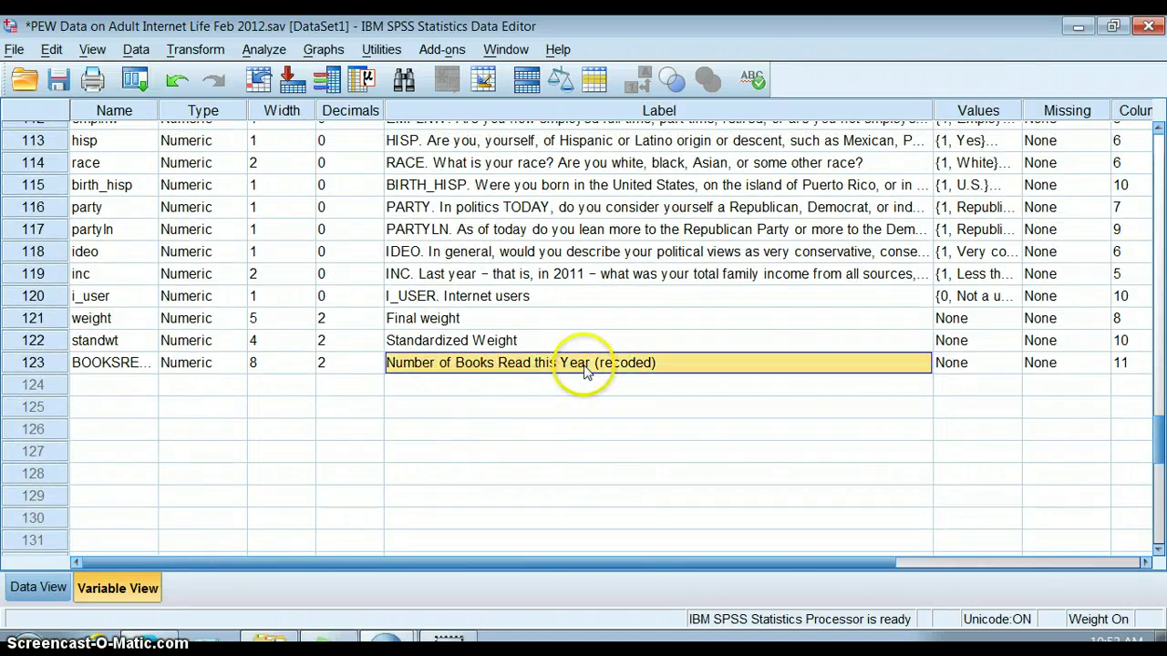
click(78, 369)
click(56, 366)
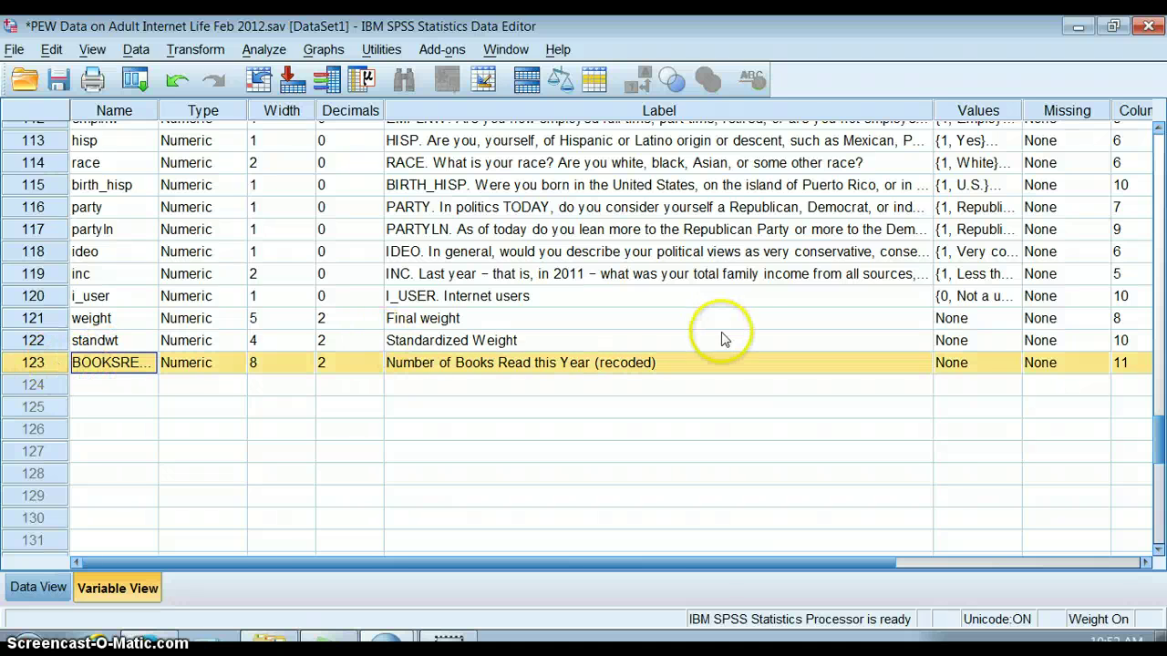
click(959, 364)
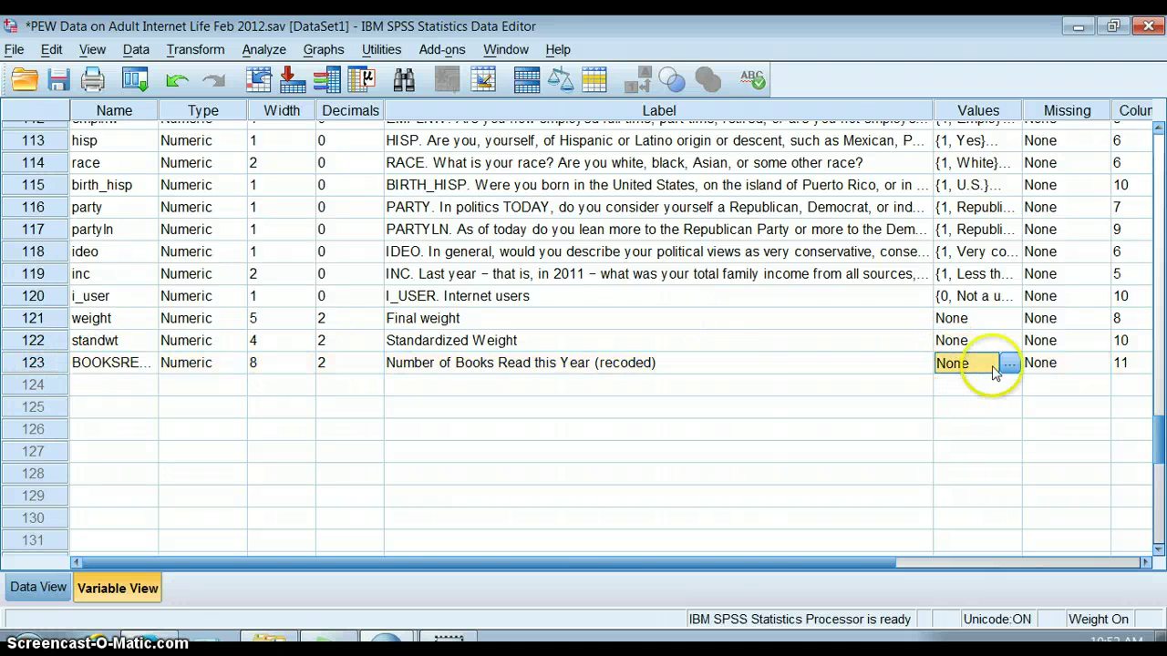
Step: Add BOOKSREAD value labels 0 = 'None' and 1 = '1-6 books'
click(1009, 365)
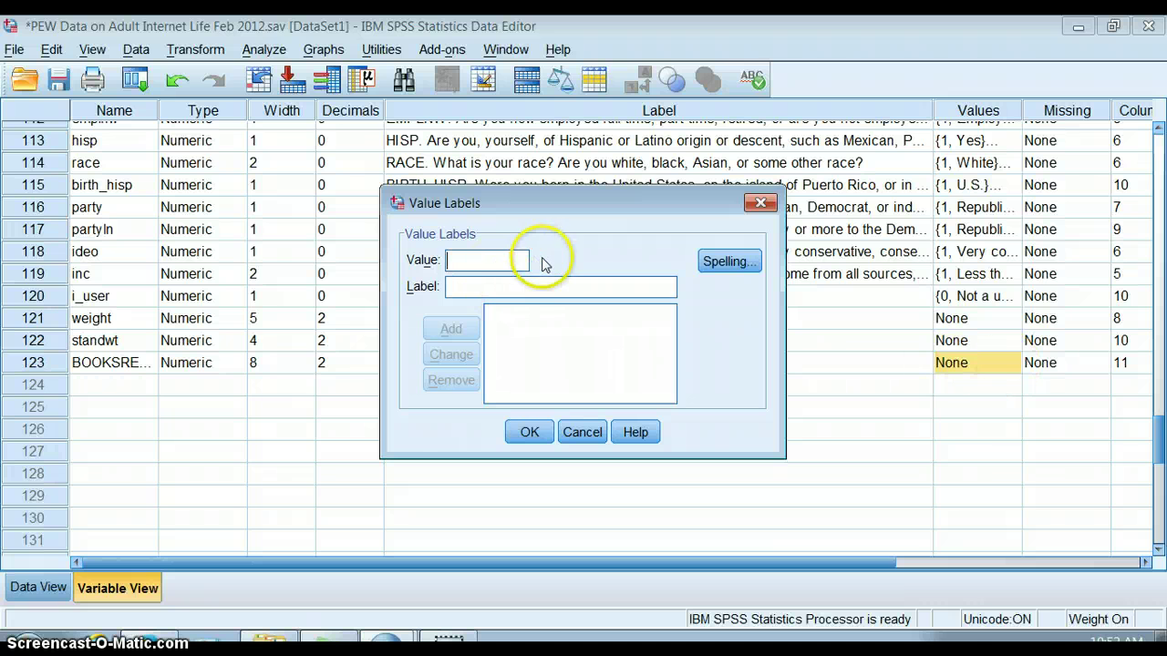
text(0)
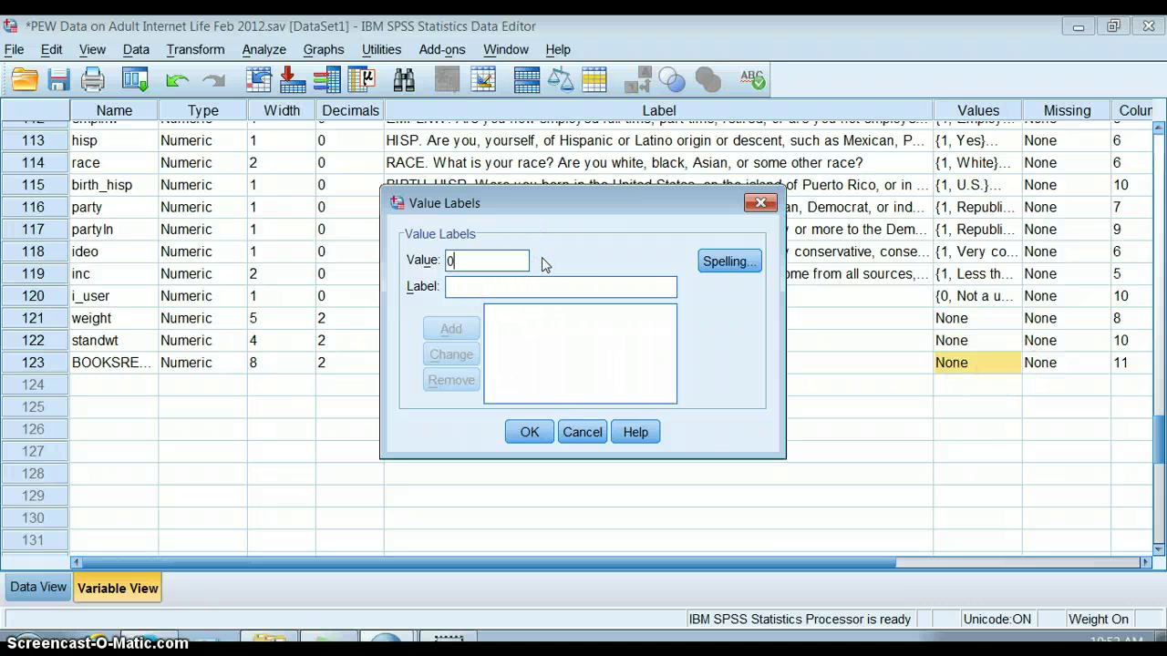
click(489, 284)
text(None)
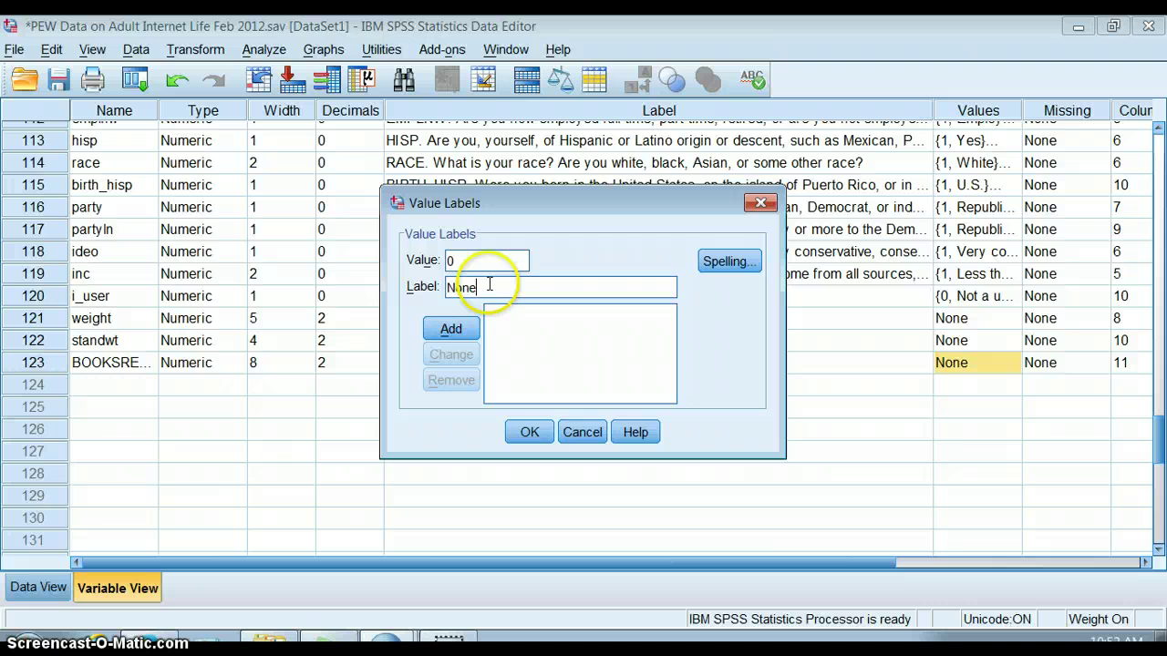
click(464, 330)
text(1)
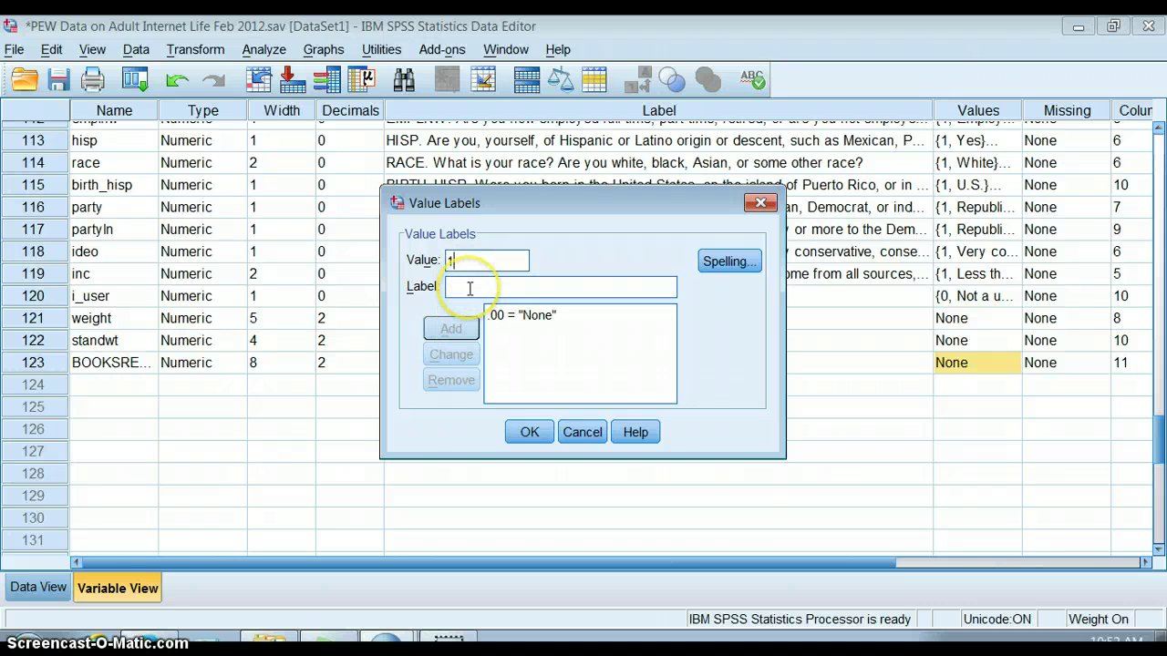
key(Tab)
text(1-)
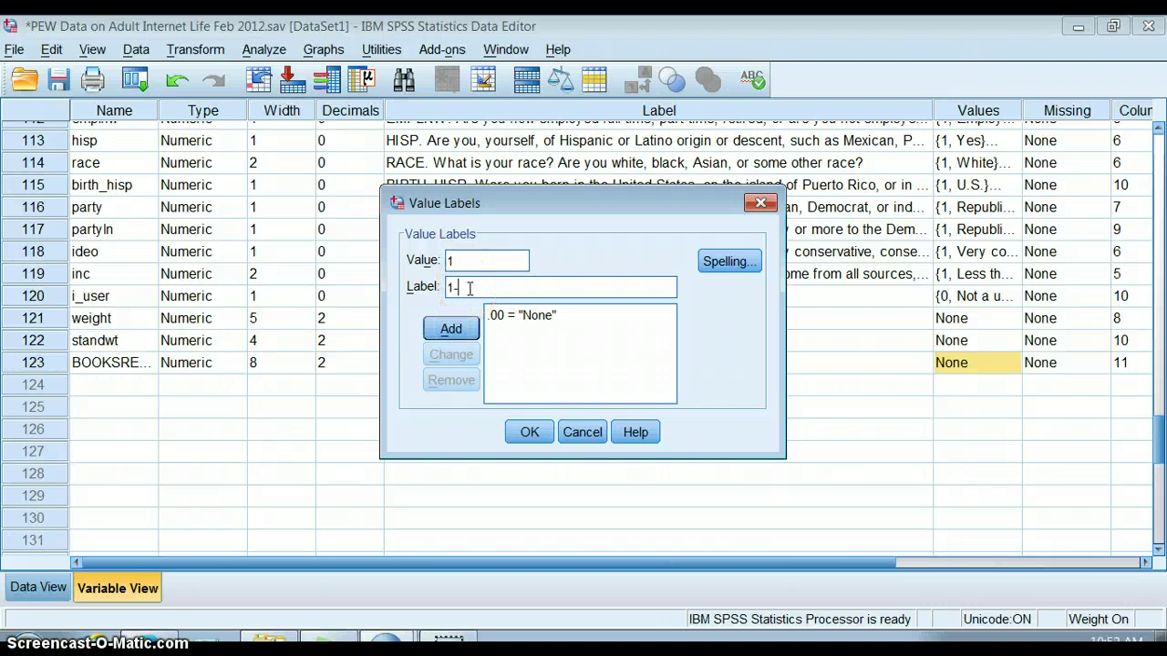
text(6 books)
click(440, 334)
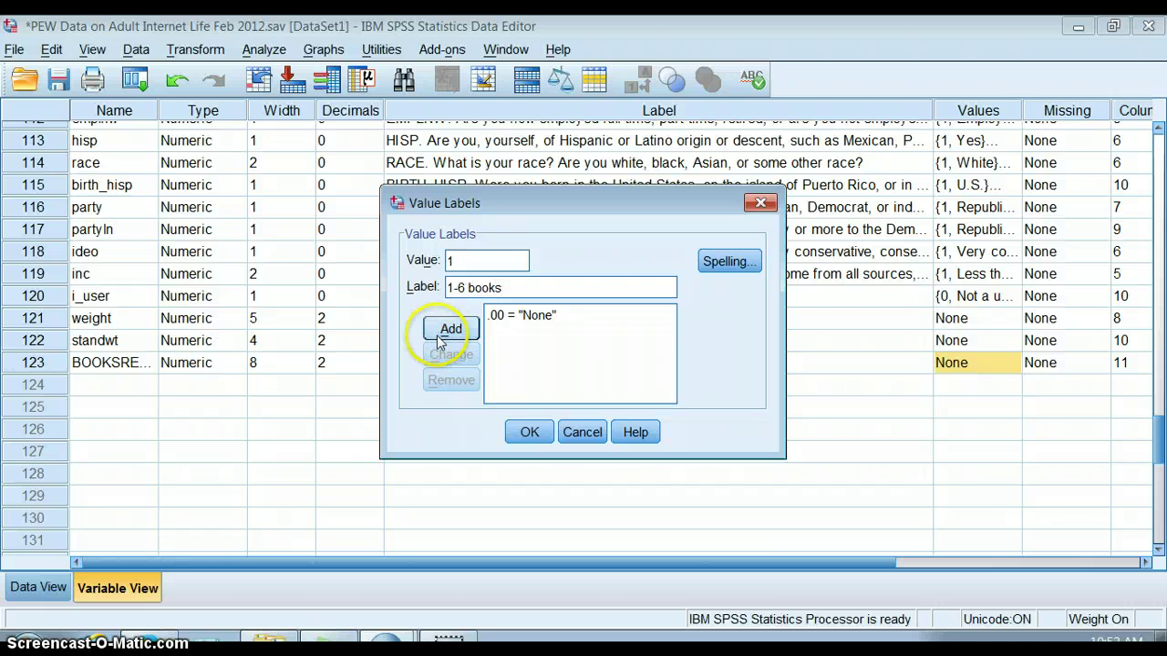
Step: Add value labels 2 = '7-20 books' and 3 = '21-50 books'
click(456, 261)
text(2)
click(463, 287)
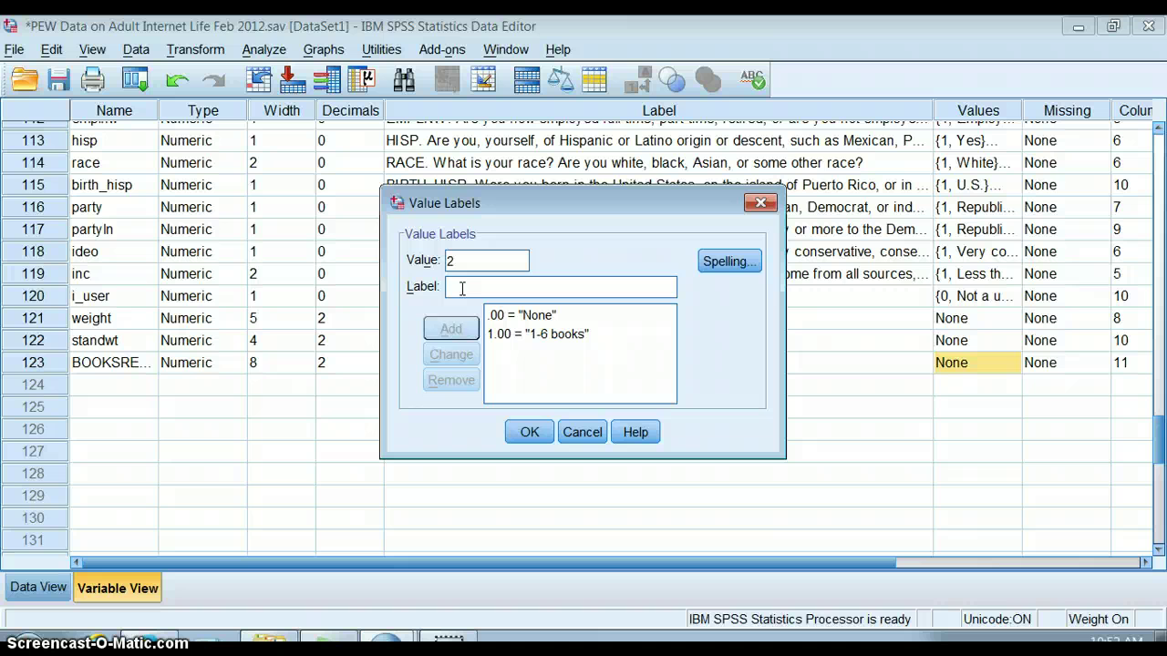
text(7-20 books)
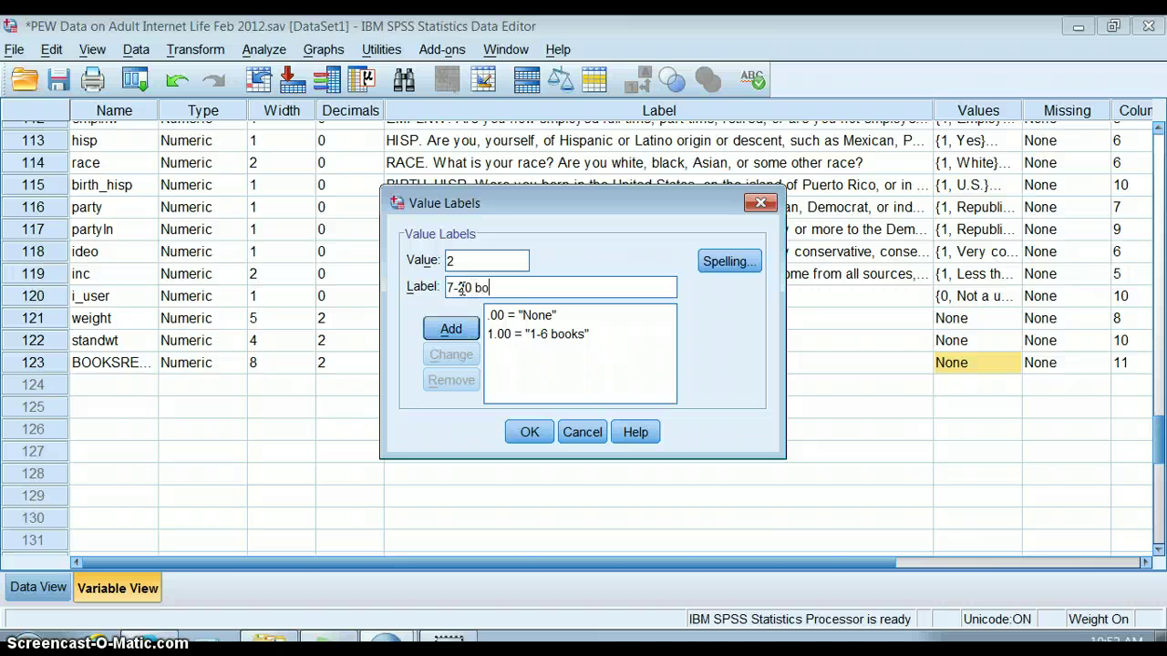
click(458, 309)
click(451, 328)
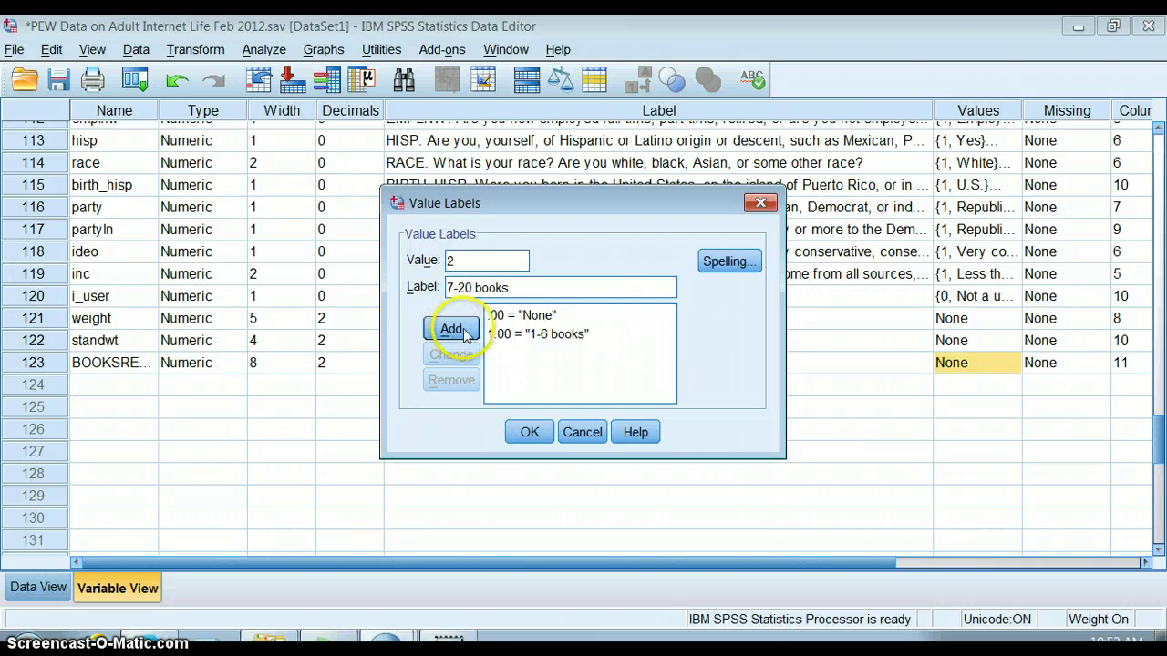
text(3)
click(483, 287)
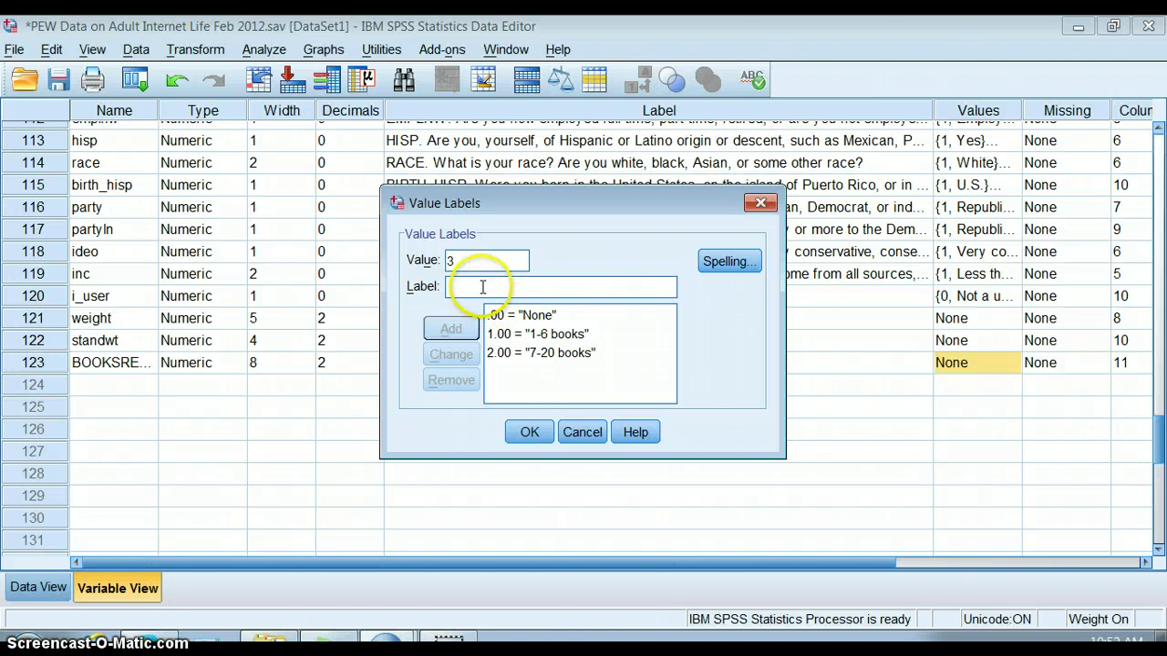
text(21-5)
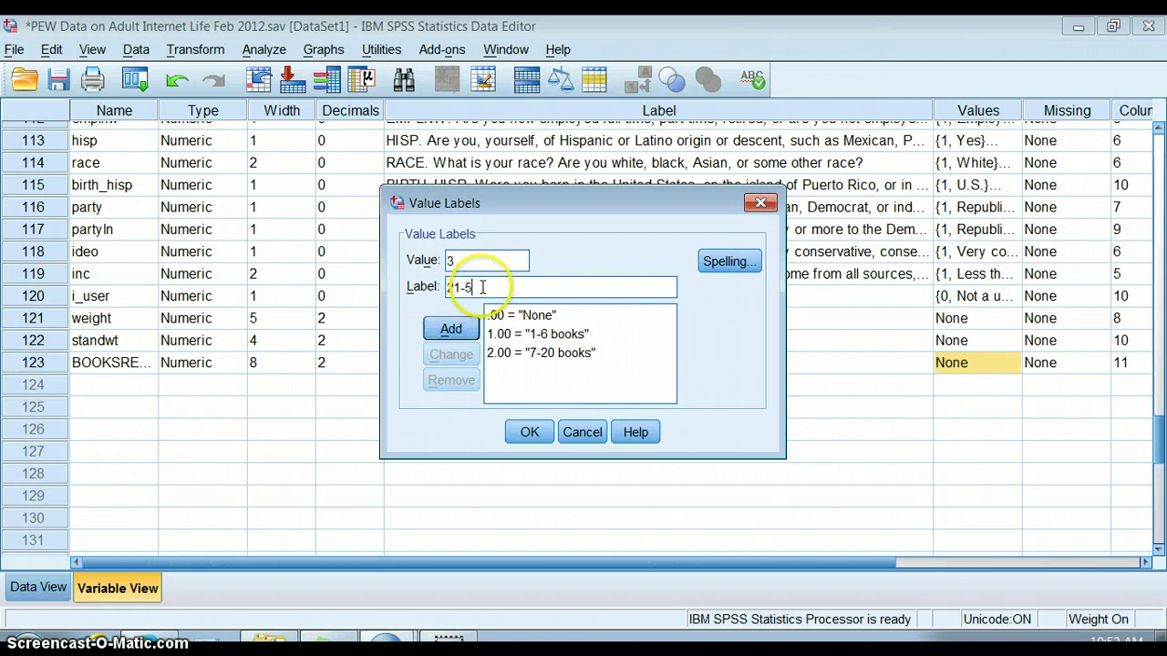
text(0 books)
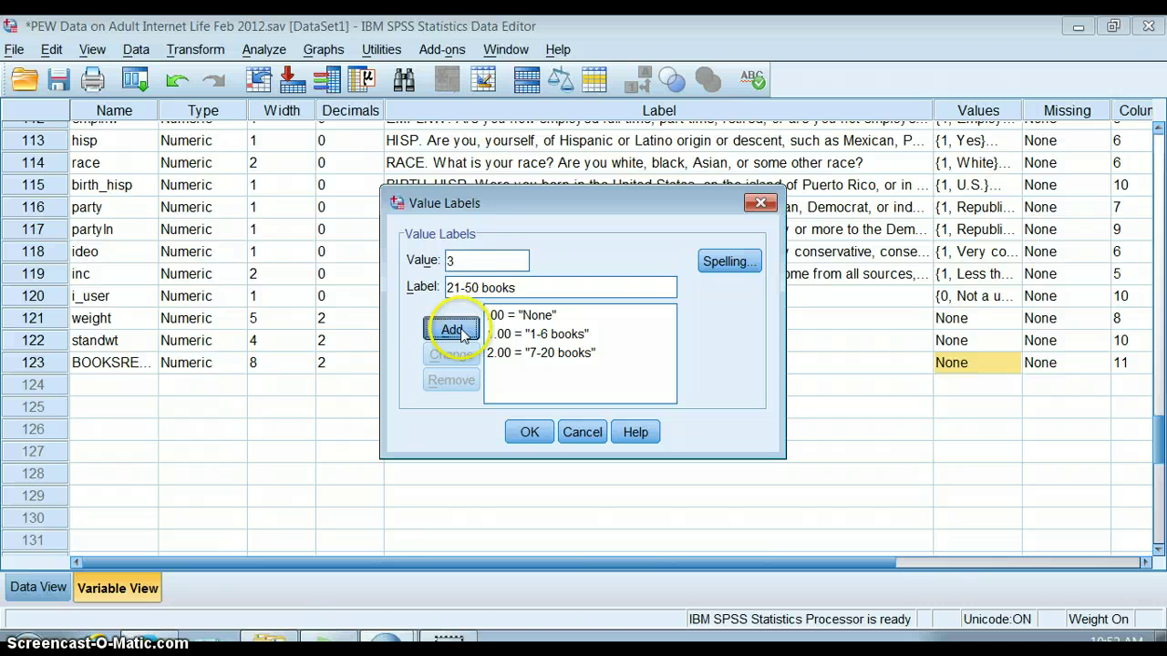
click(448, 329)
Step: Add value label 4 = '51+ books' and confirm the labels
text(4)
click(483, 287)
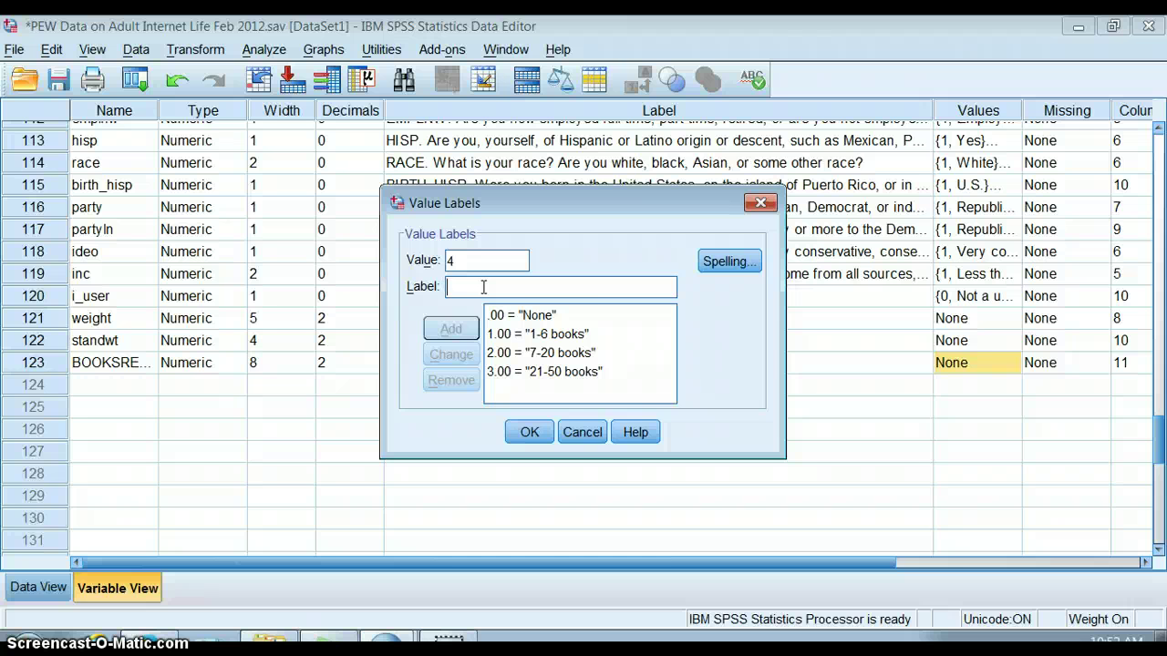
text(51)
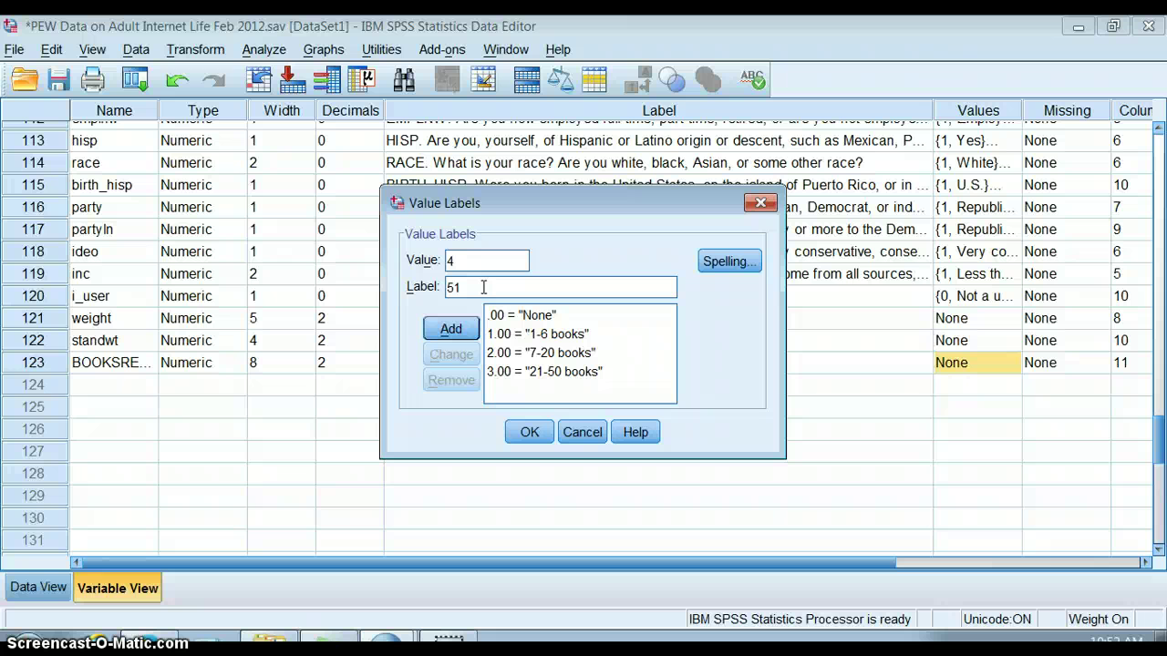
text(+ books)
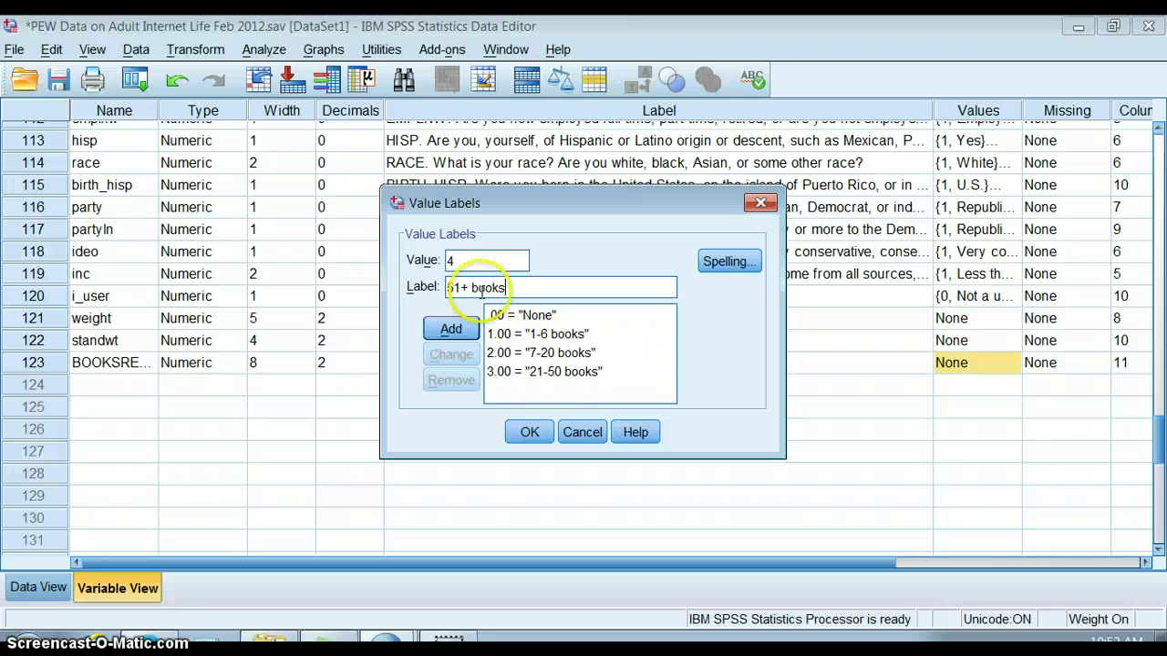
click(453, 330)
click(528, 434)
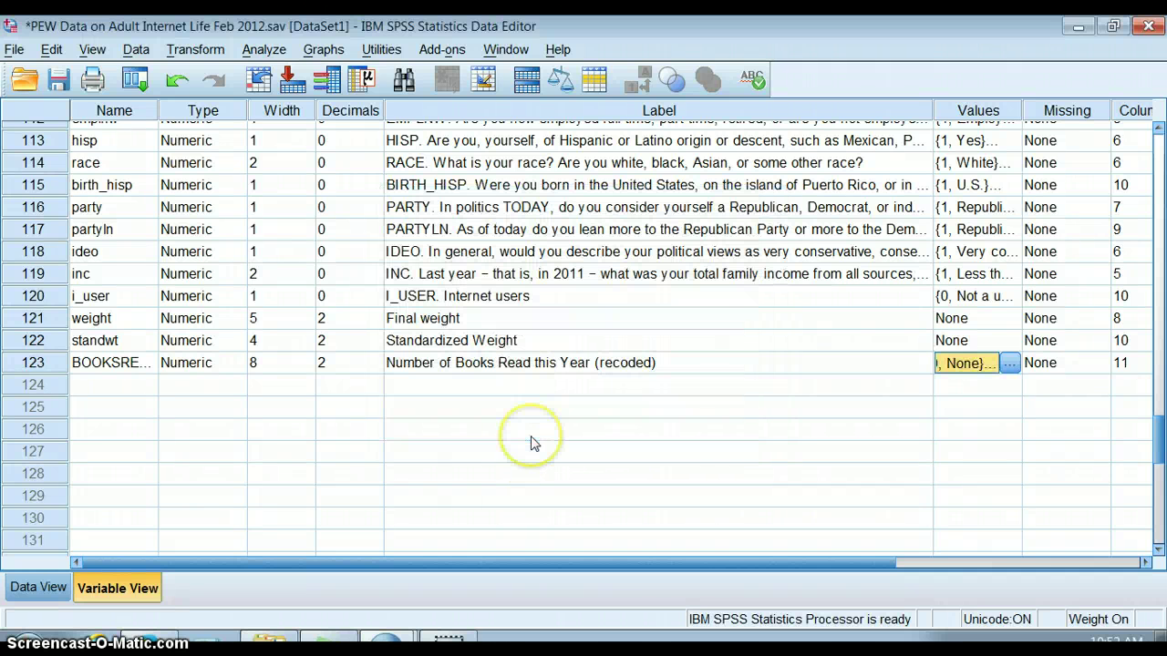
Step: Run Frequencies on BOOKSREAD instead of Q2; 1-6 books is largest at 41.2%
click(269, 50)
mouse_move(315, 98)
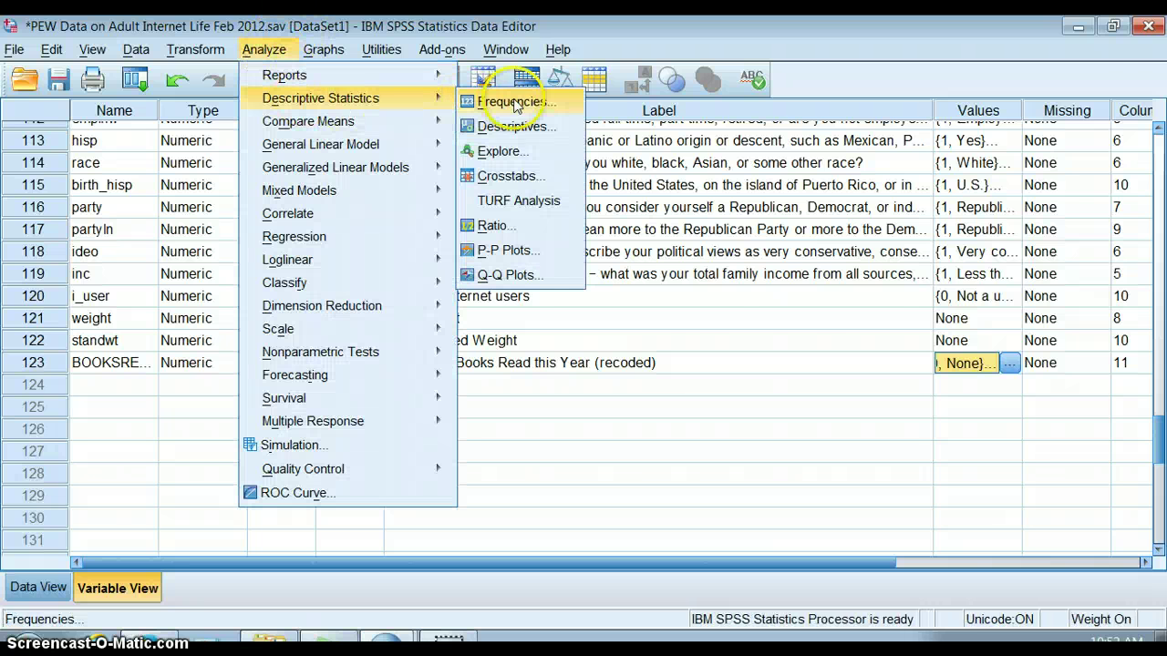
click(510, 98)
click(604, 97)
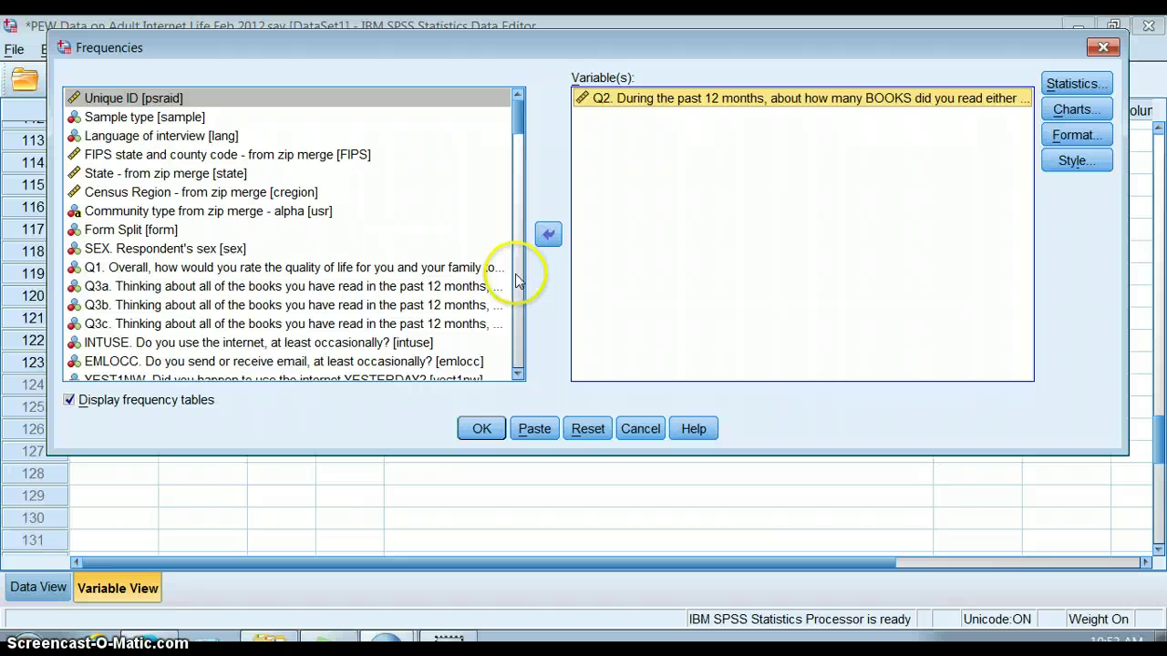
click(548, 234)
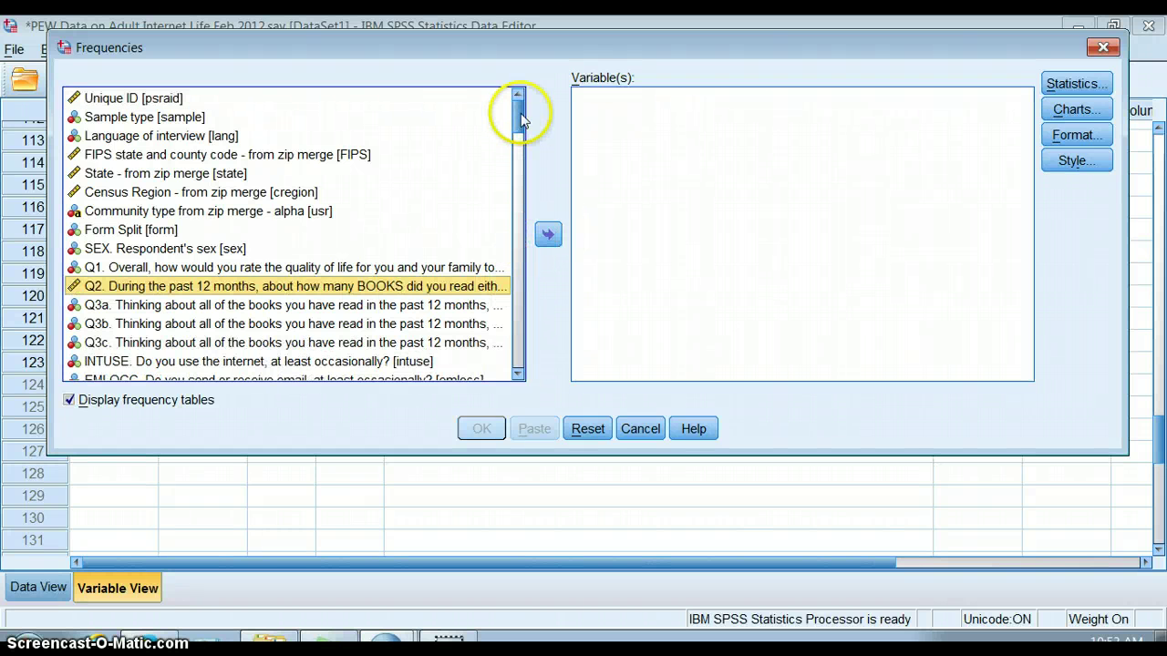
drag(520, 113, 514, 364)
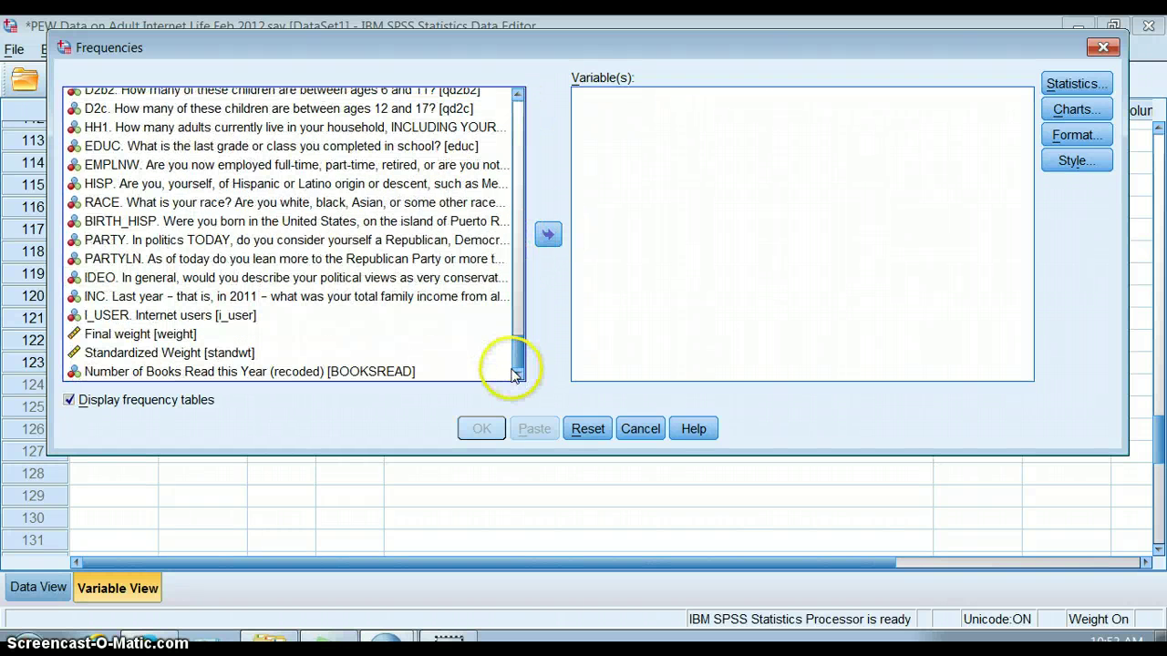
click(291, 371)
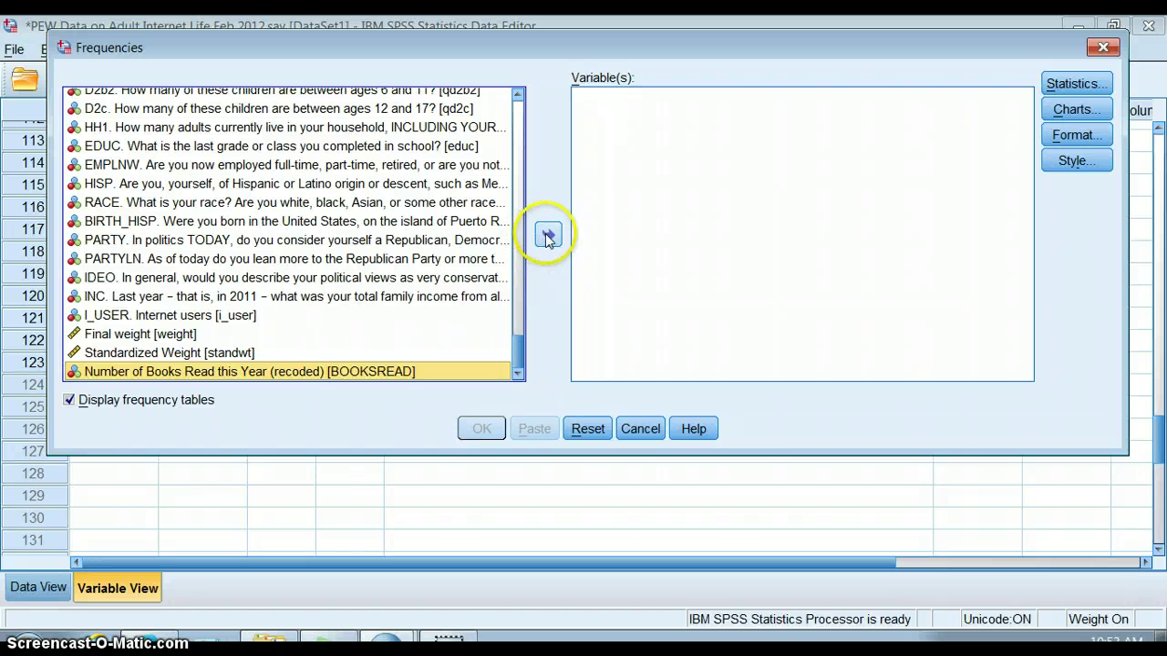
click(539, 237)
click(483, 429)
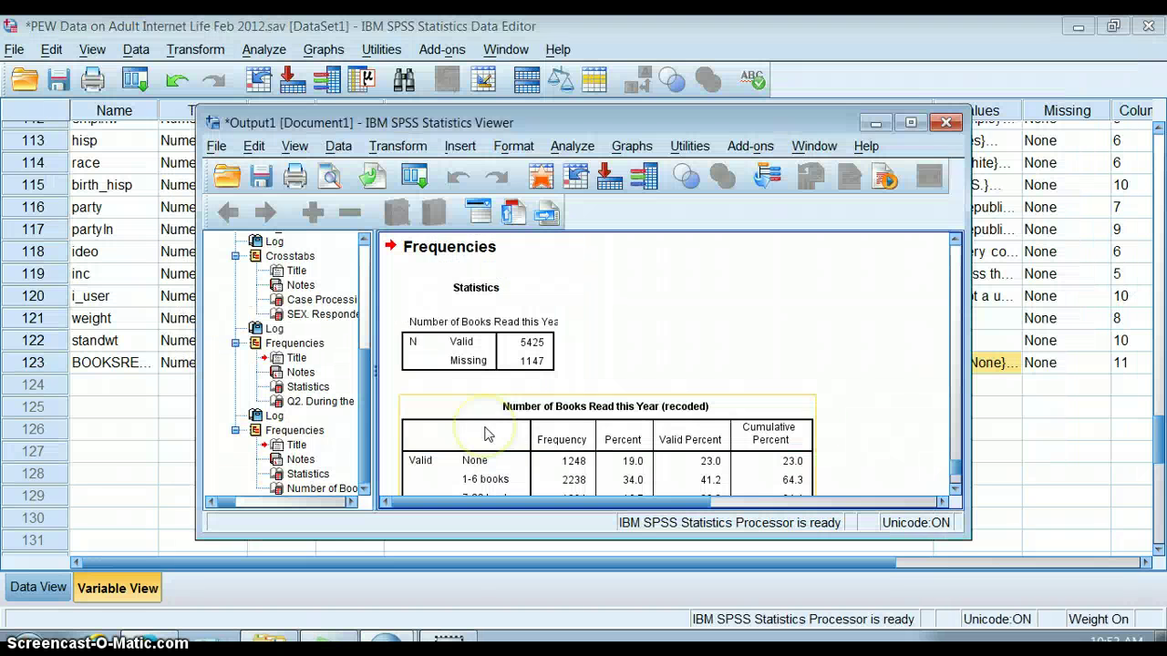
click(908, 119)
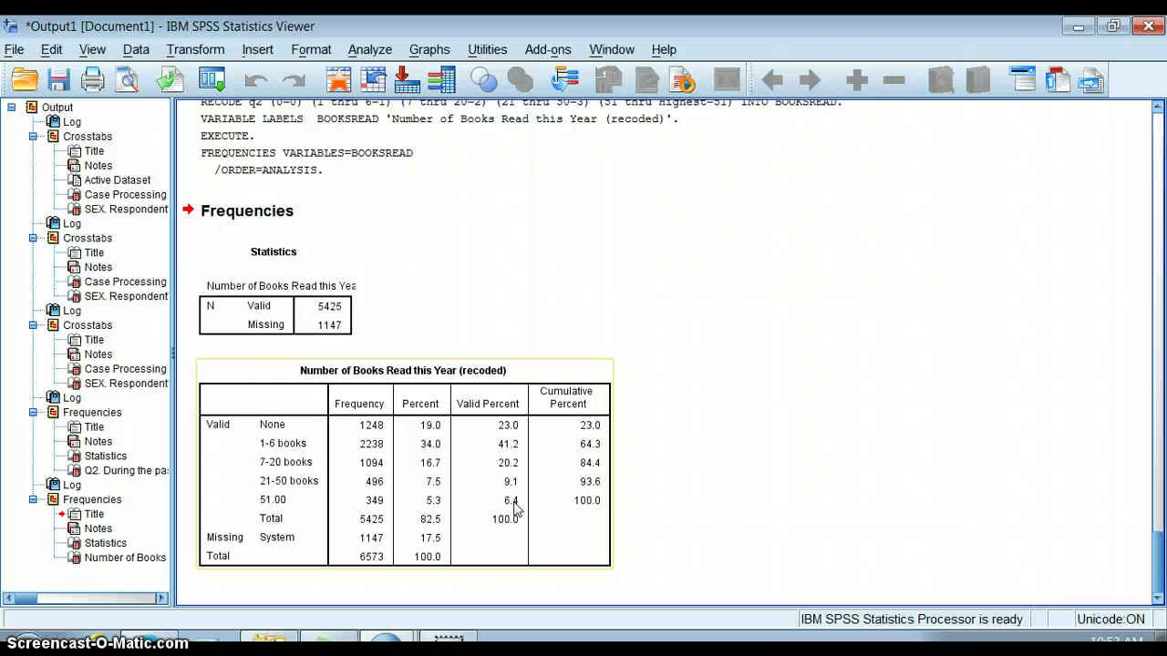
click(654, 297)
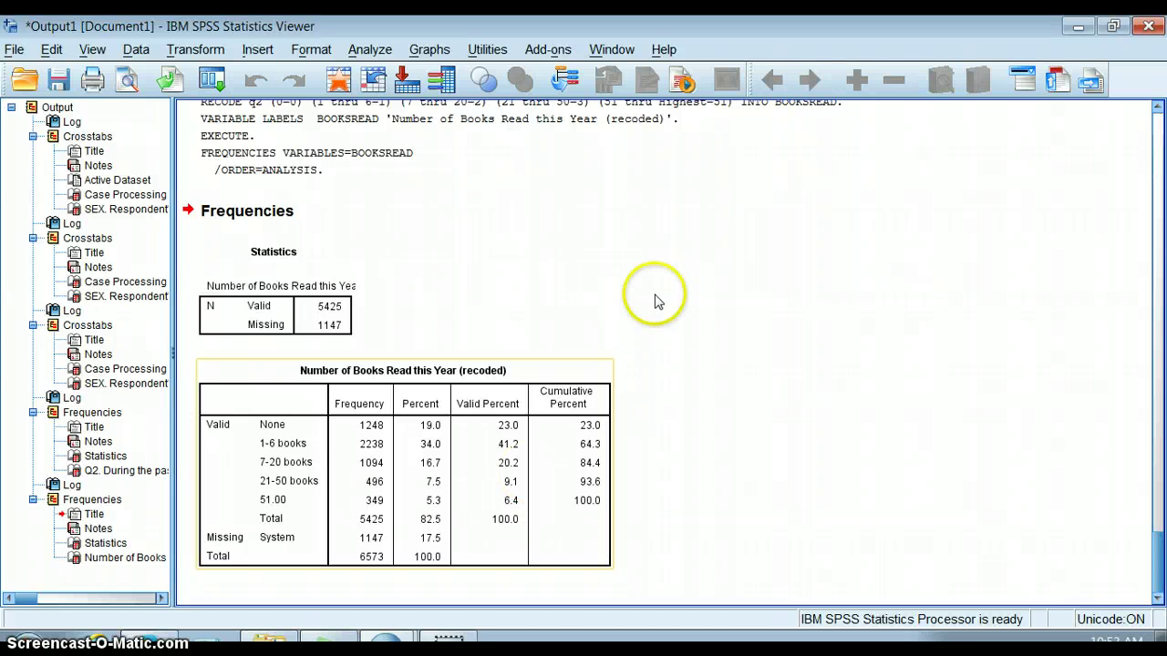